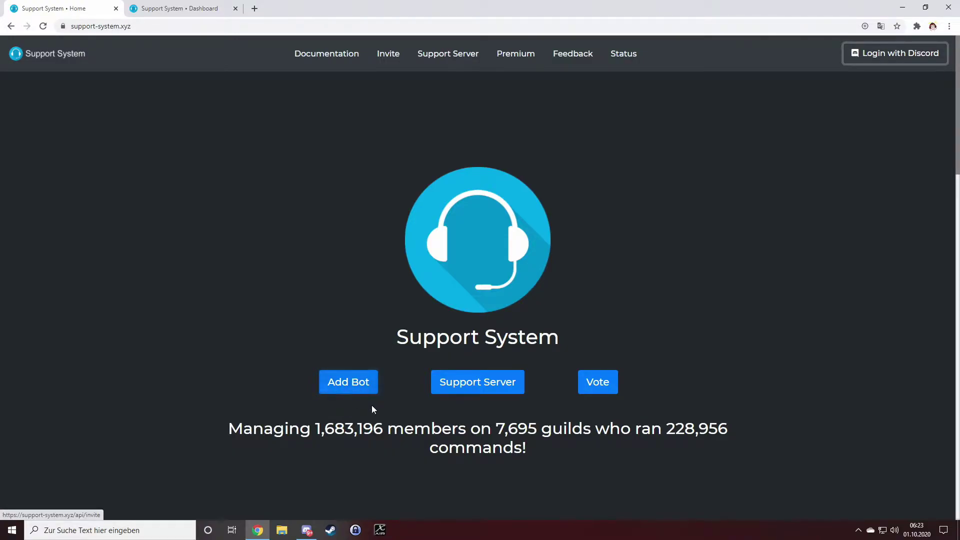
Step: Switch to Discord, create a ticket from #Allgemein with "!ticket help me", and open the new ticket channel
{"action": "left_click", "coordinate": [306, 534]}
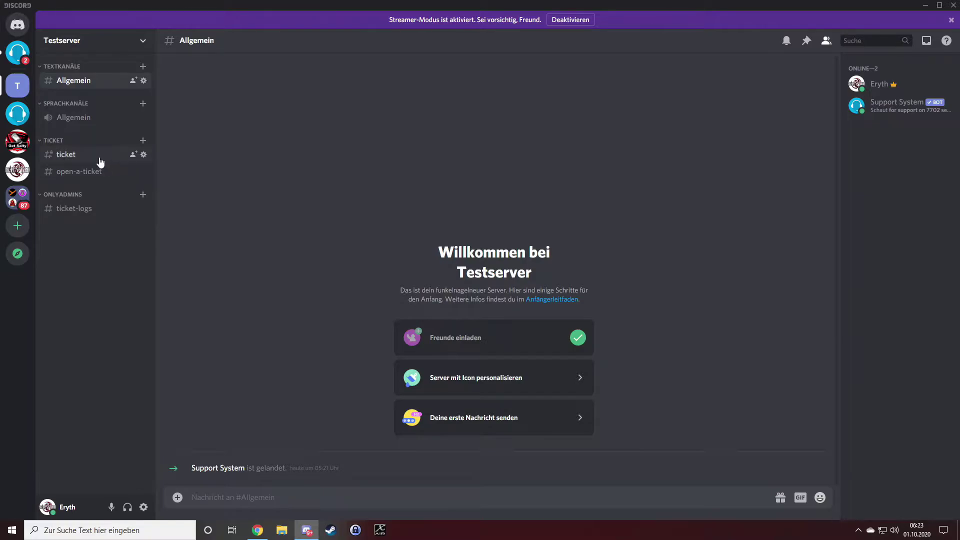
{"action": "left_click", "coordinate": [250, 497]}
{"action": "type", "text": "!ticket"}
{"action": "type", "text": "help"}
{"action": "key", "text": "Return"}
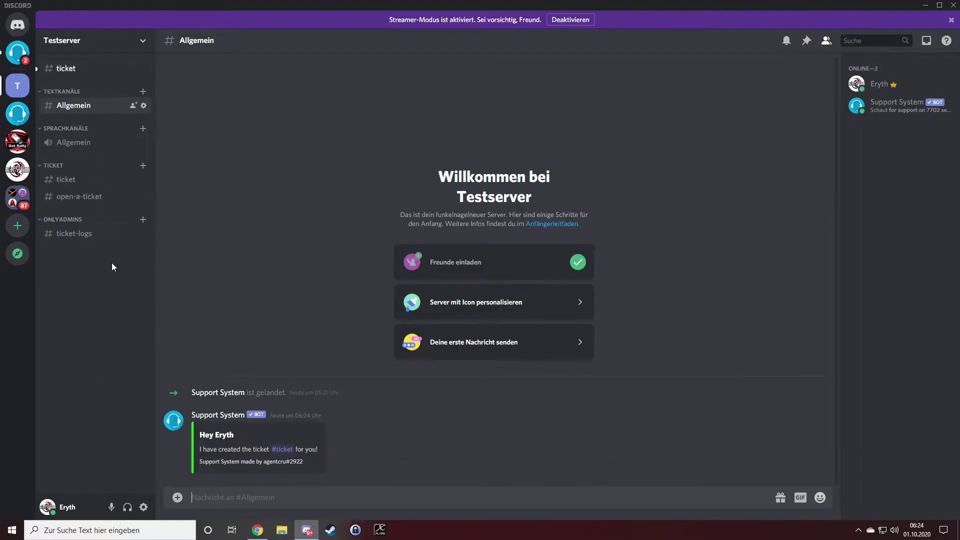
{"action": "left_click", "coordinate": [65, 72]}
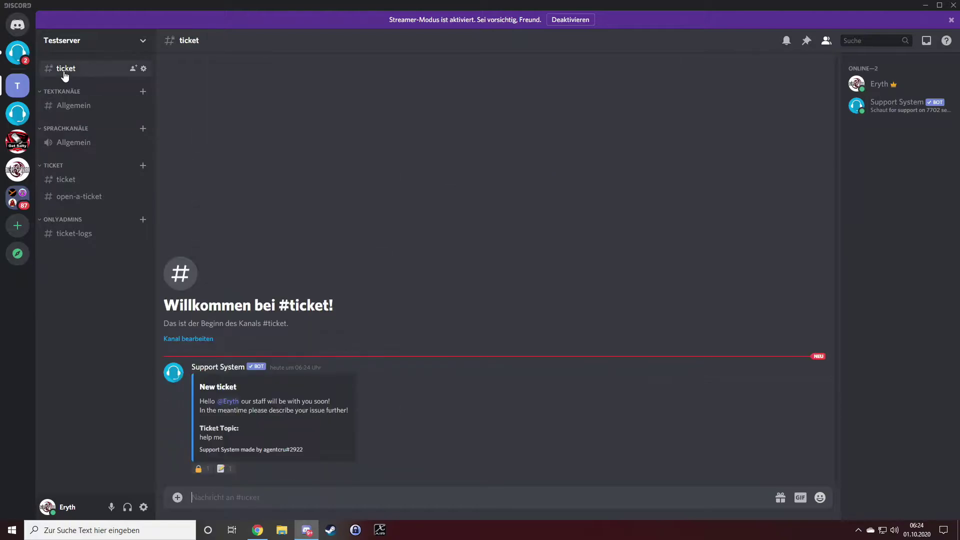
Step: Create a ticket by direct-messaging "help me" to the Support System bot, choosing server 1: Testserver, and open its new channel
{"action": "left_click", "coordinate": [888, 106]}
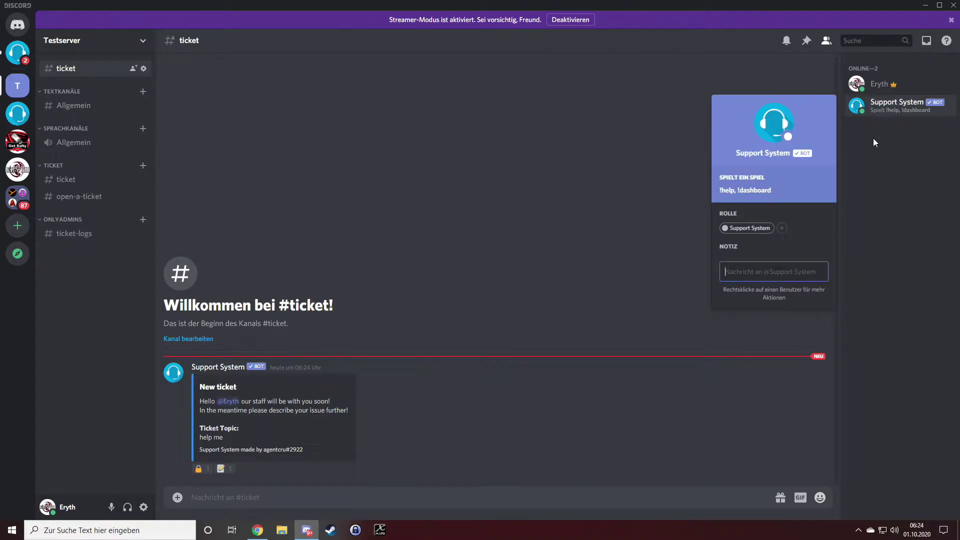
{"action": "type", "text": "help me"}
{"action": "key", "text": "Return"}
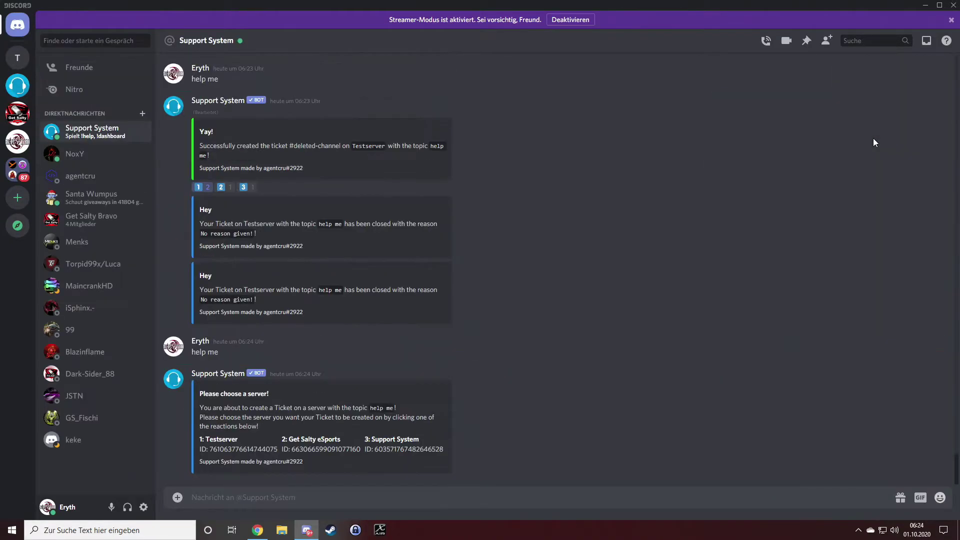
{"action": "triple_click", "coordinate": [207, 427]}
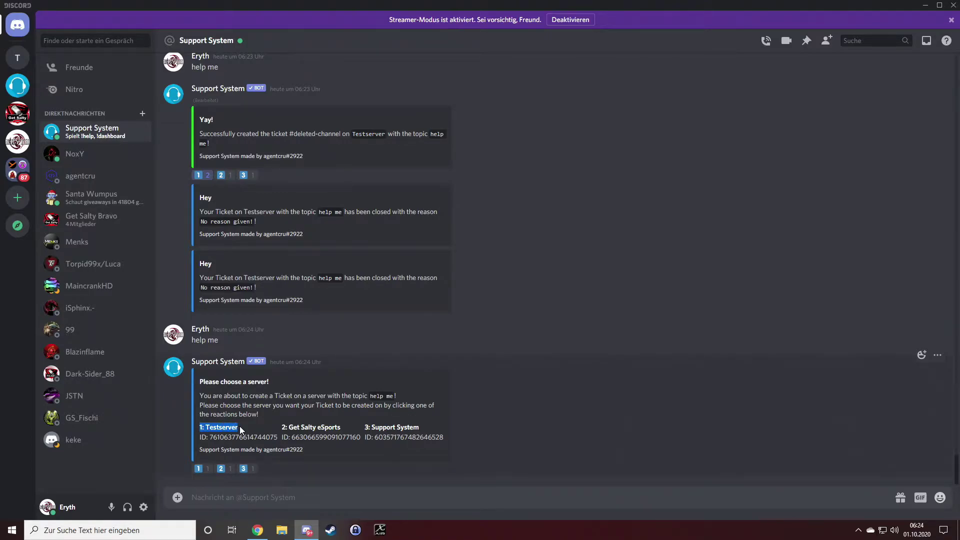
{"action": "left_click", "coordinate": [239, 426]}
{"action": "left_click", "coordinate": [199, 469]}
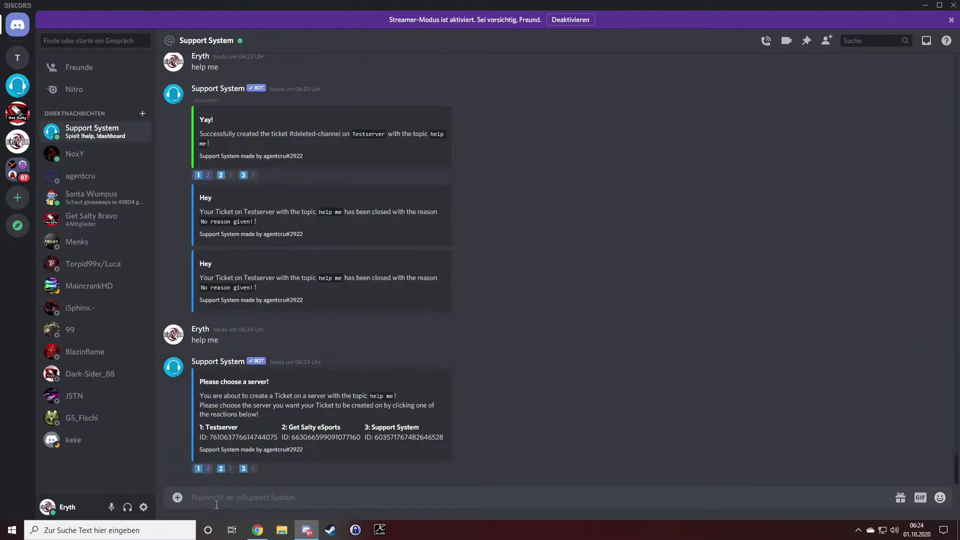
{"action": "left_click", "coordinate": [17, 57]}
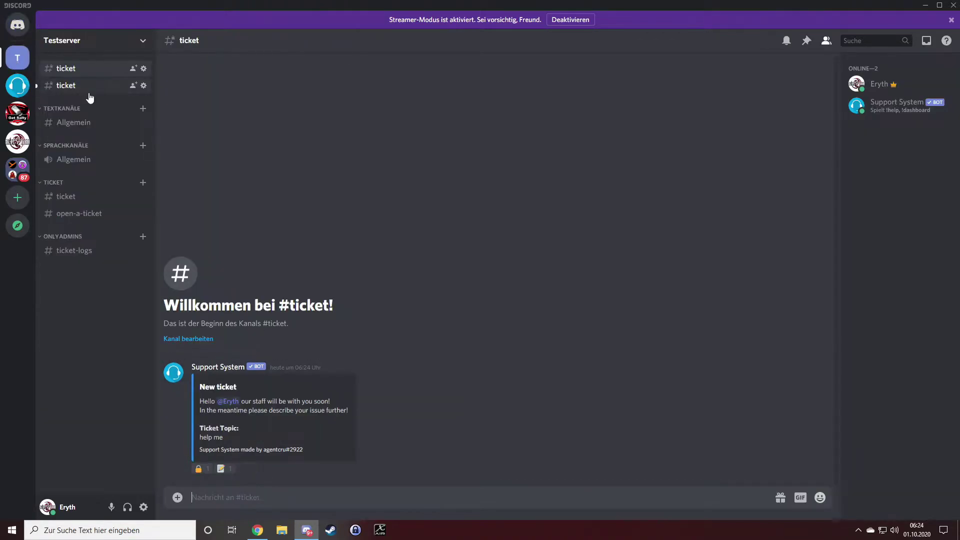
{"action": "left_click", "coordinate": [78, 88]}
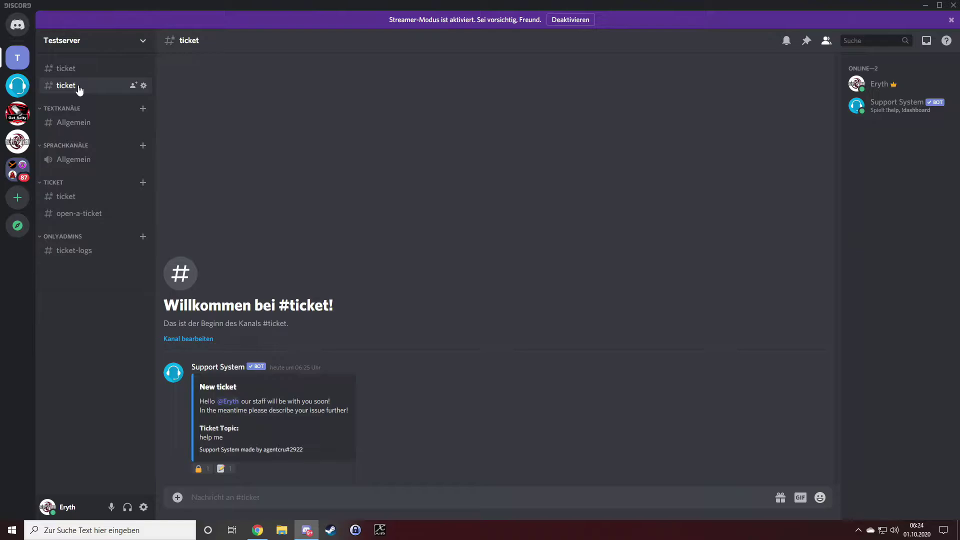
Step: Create a ticket with the envelope reaction on the Ticket-System message in #open-a-ticket, and open the new ticket channel
{"action": "left_click", "coordinate": [96, 218]}
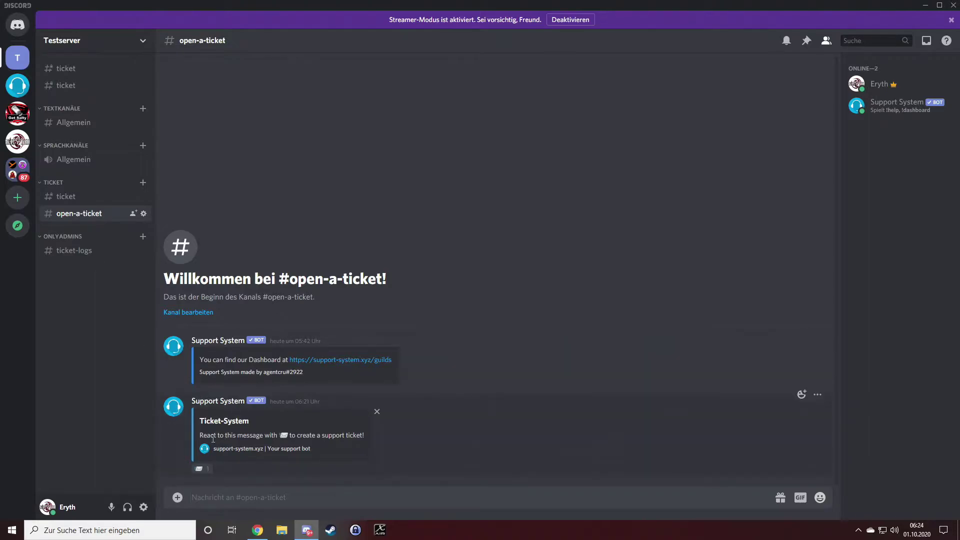
{"action": "left_click_drag", "start_coordinate": [213, 438], "coordinate": [354, 446]}
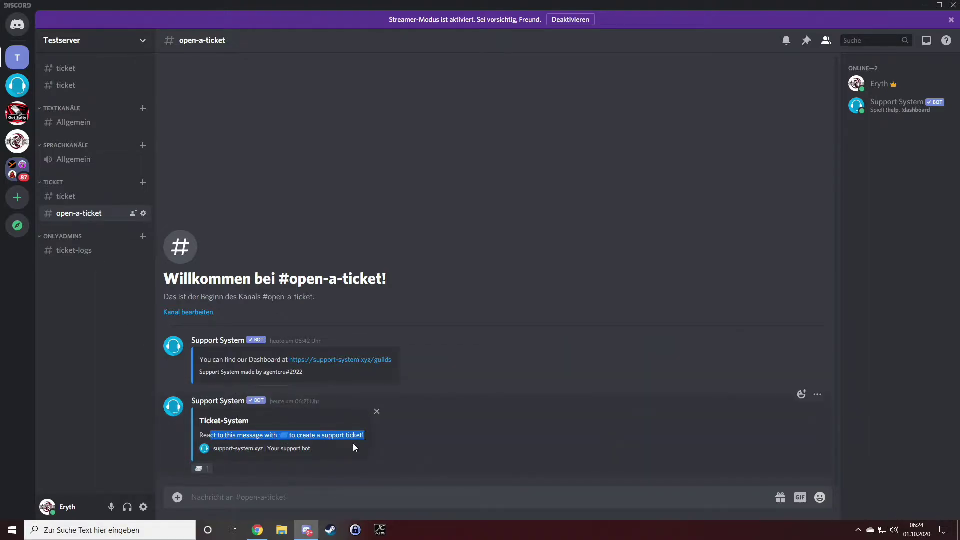
{"action": "left_click", "coordinate": [367, 439]}
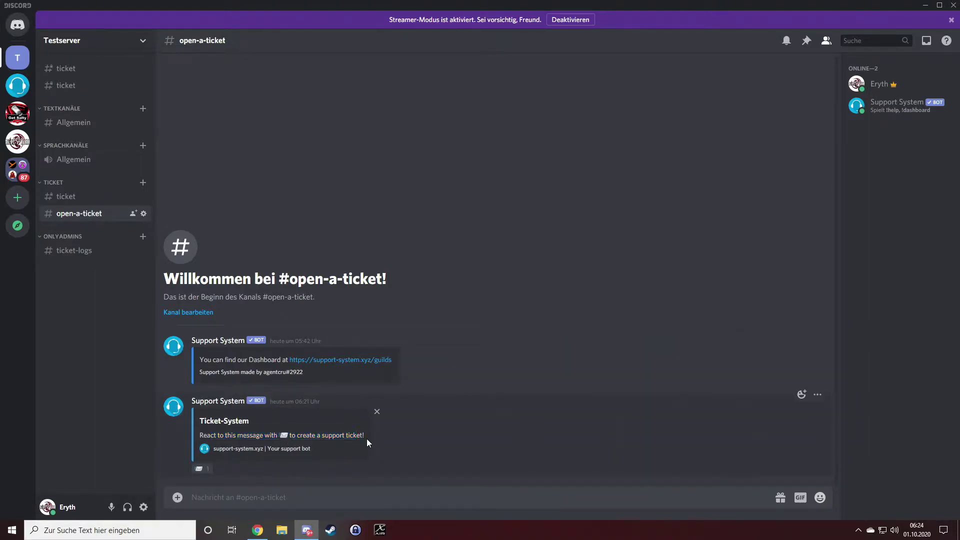
{"action": "left_click", "coordinate": [203, 470]}
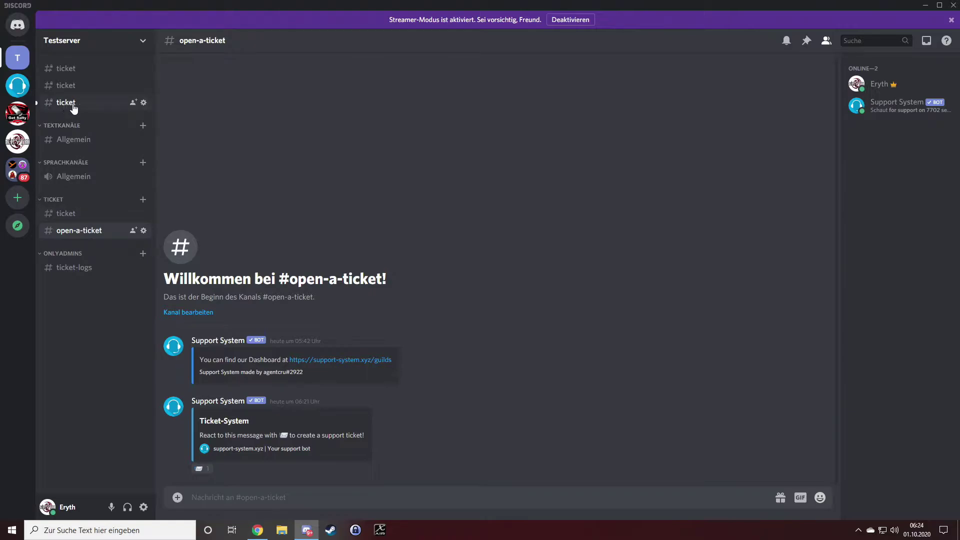
{"action": "left_click", "coordinate": [83, 108]}
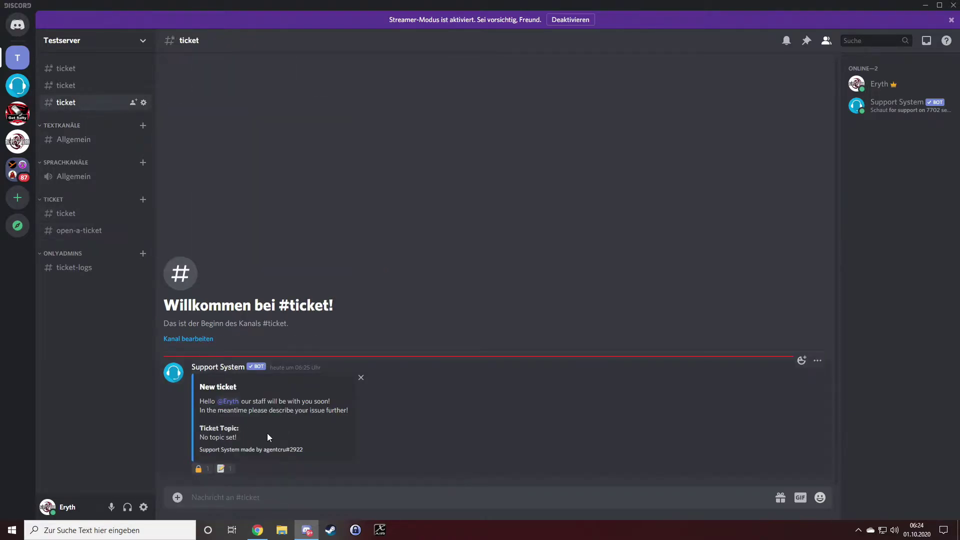
Step: Close the newest ticket through its lock reaction with confirmation, and close the second ticket with "!close everything fine"
{"action": "left_click", "coordinate": [202, 472]}
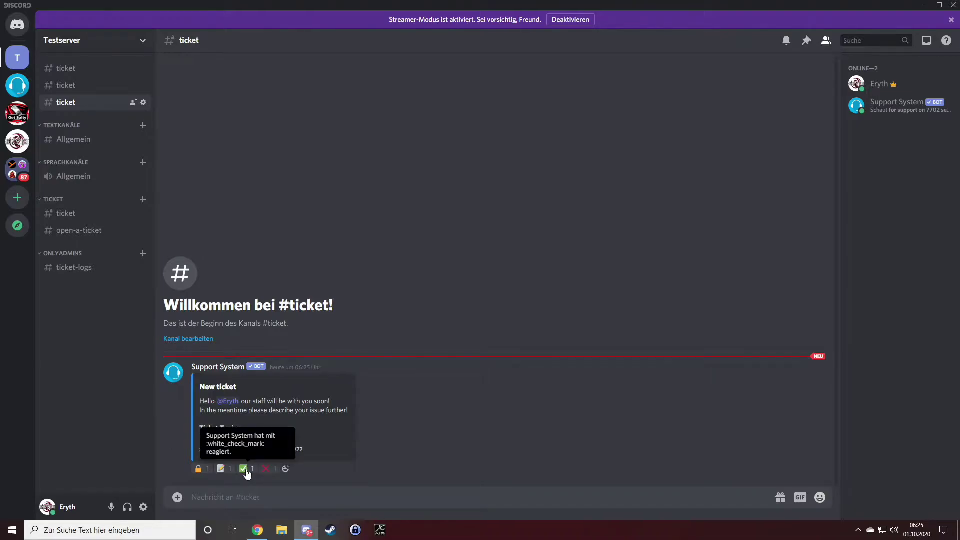
{"action": "left_click", "coordinate": [247, 473]}
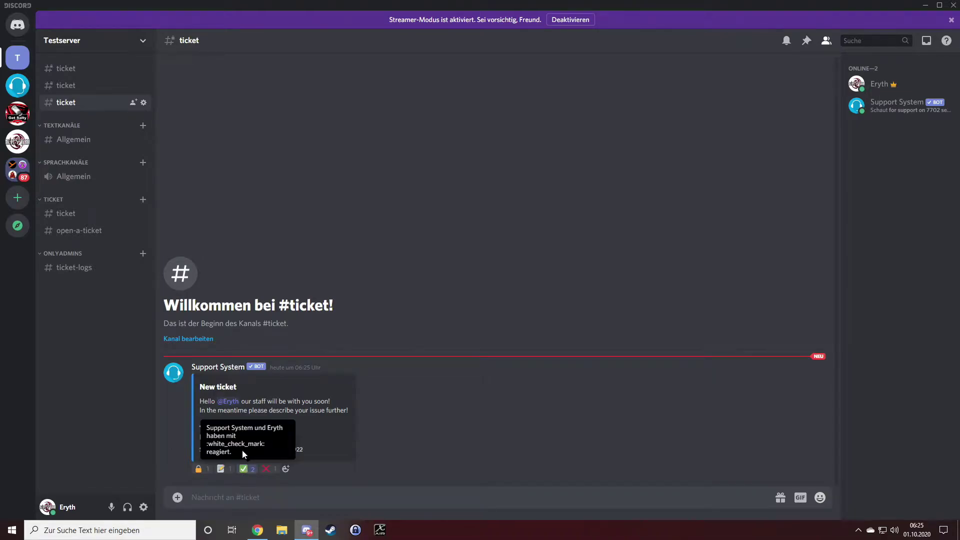
{"action": "left_click", "coordinate": [78, 87]}
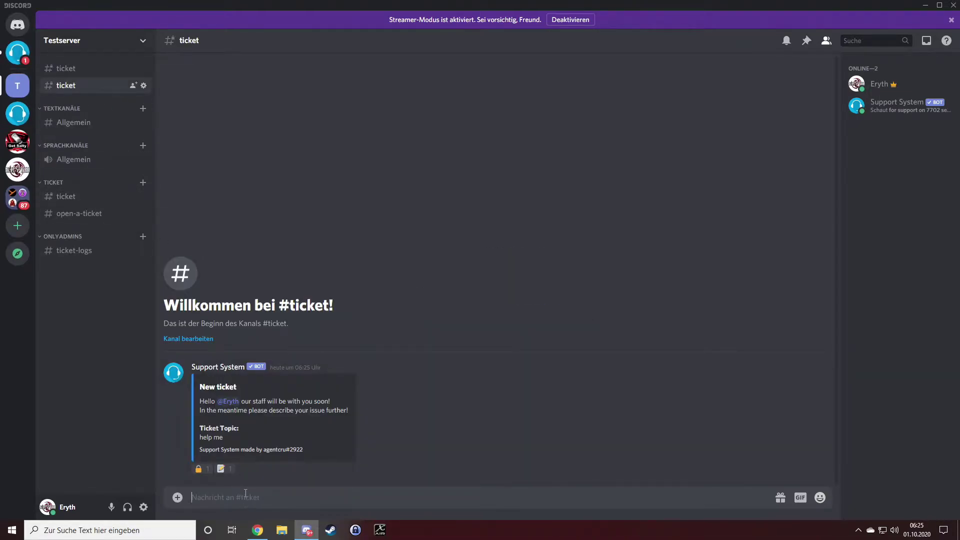
{"action": "type", "text": "!close everything fine"}
{"action": "key", "text": "Return"}
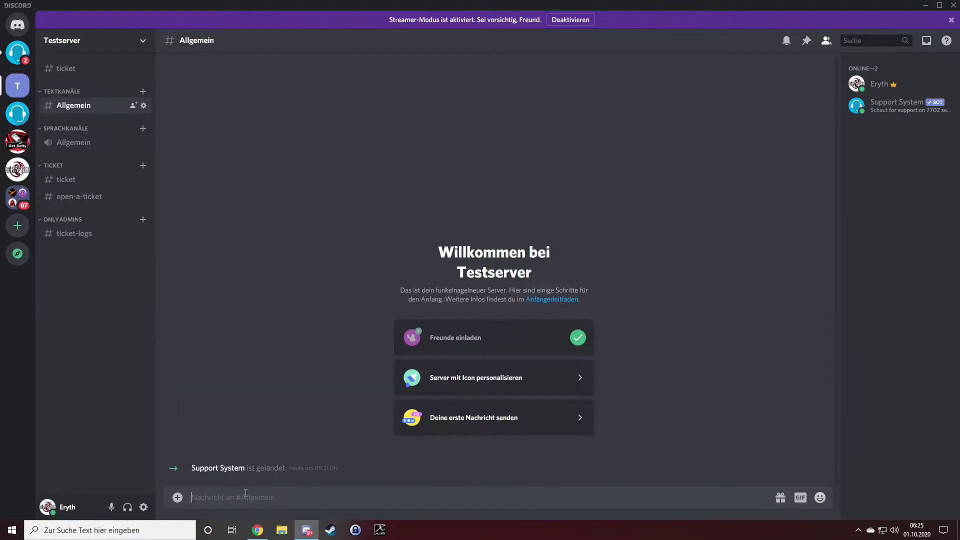
Step: Claim the remaining ticket through its memo reaction, and release it again by repeating the reaction
{"action": "left_click", "coordinate": [84, 71]}
{"action": "left_click", "coordinate": [225, 470]}
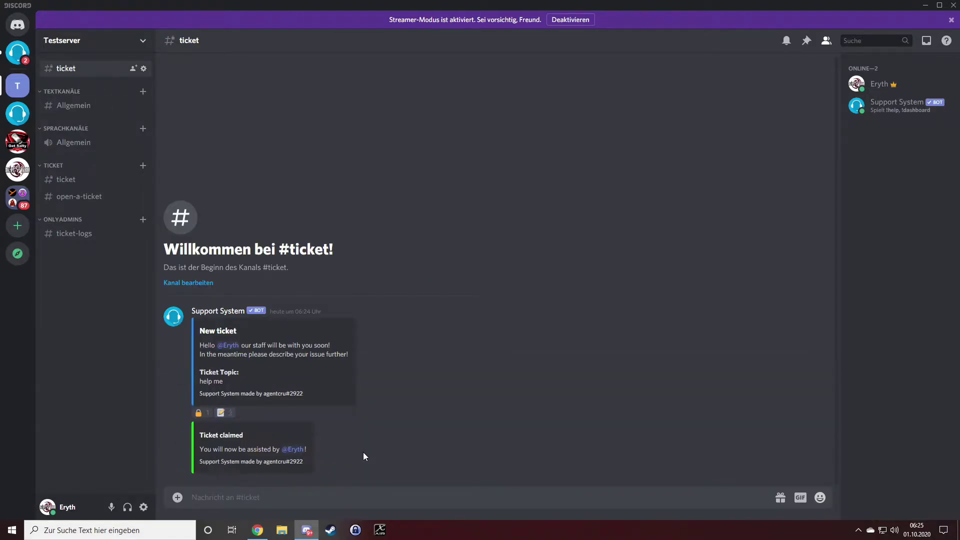
{"action": "left_click", "coordinate": [224, 413]}
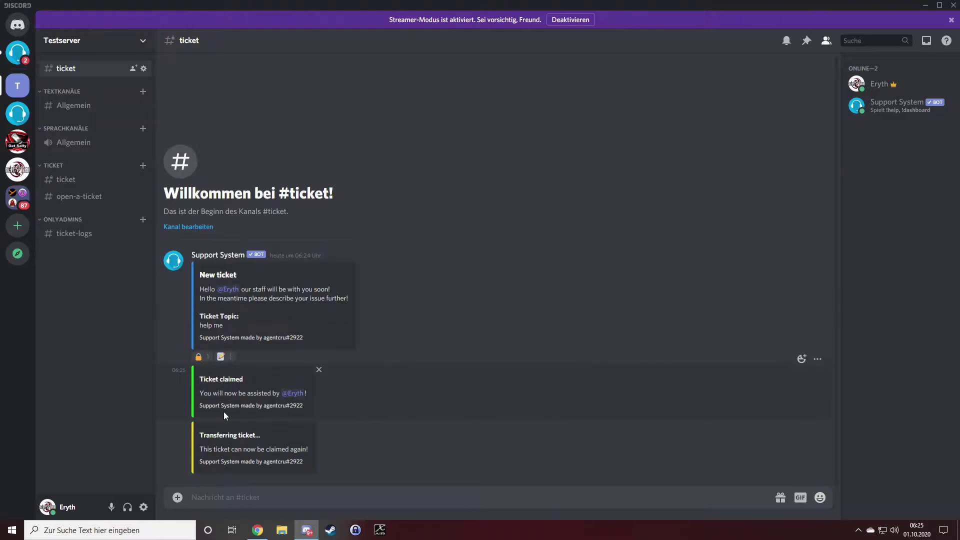
Step: Generate the ticket's transcript with "!transcript" and view it in the browser through its direct transcript link
{"action": "left_click", "coordinate": [251, 498]}
{"action": "type", "text": "!transcript"}
{"action": "key", "text": "Return"}
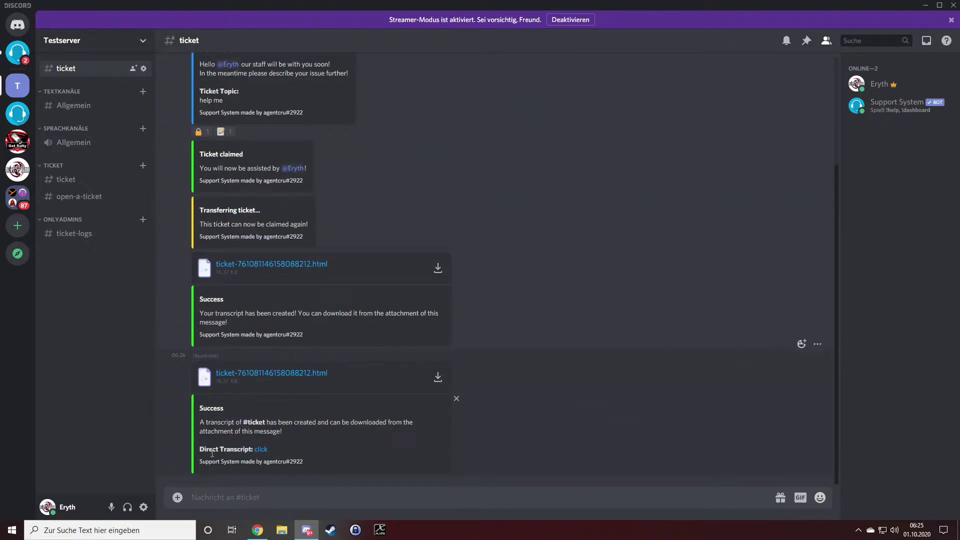
{"action": "left_click", "coordinate": [262, 449]}
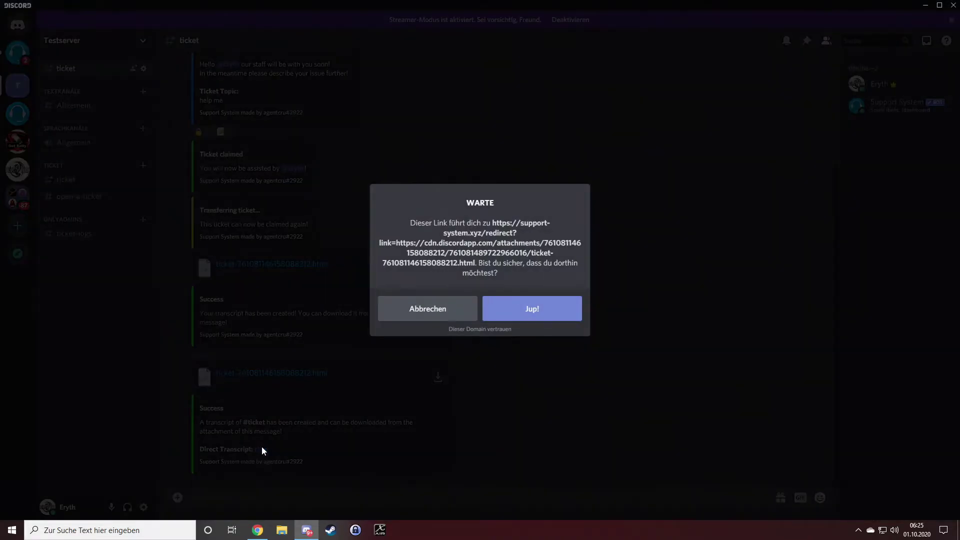
{"action": "left_click", "coordinate": [517, 308]}
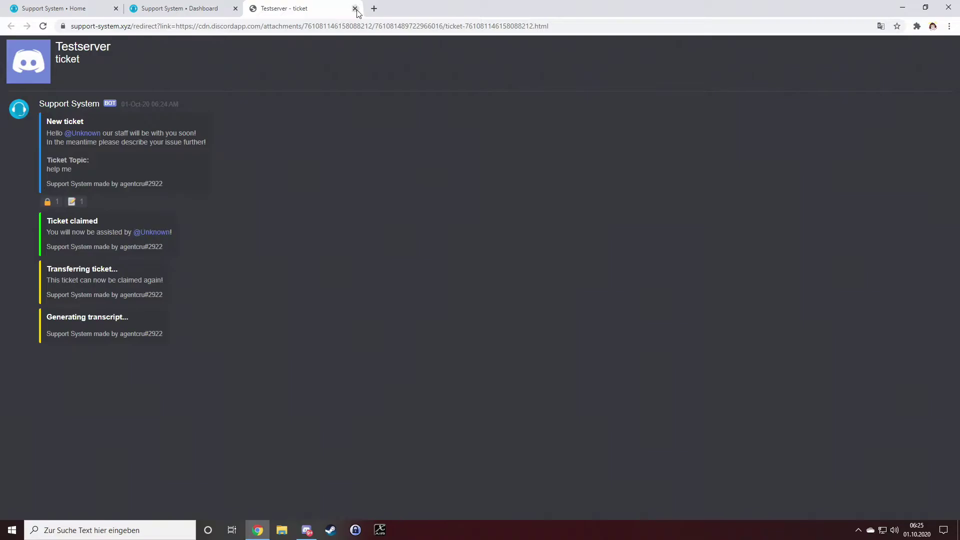
{"action": "left_click", "coordinate": [948, 7]}
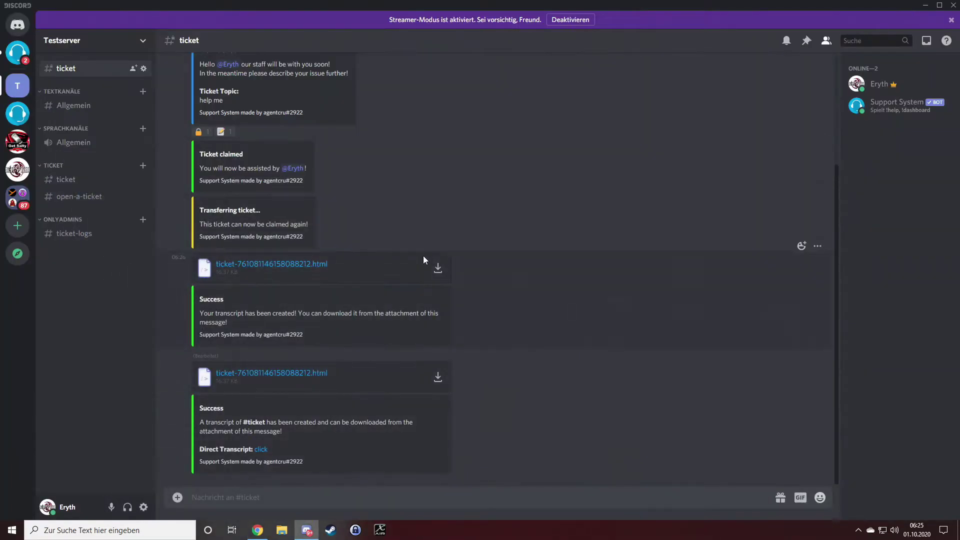
Step: Confirm closing the remaining ticket from its New ticket message, and open the #open-a-ticket channel
{"action": "scroll", "coordinate": [172, 163], "scroll_direction": "up", "scroll_amount": 2}
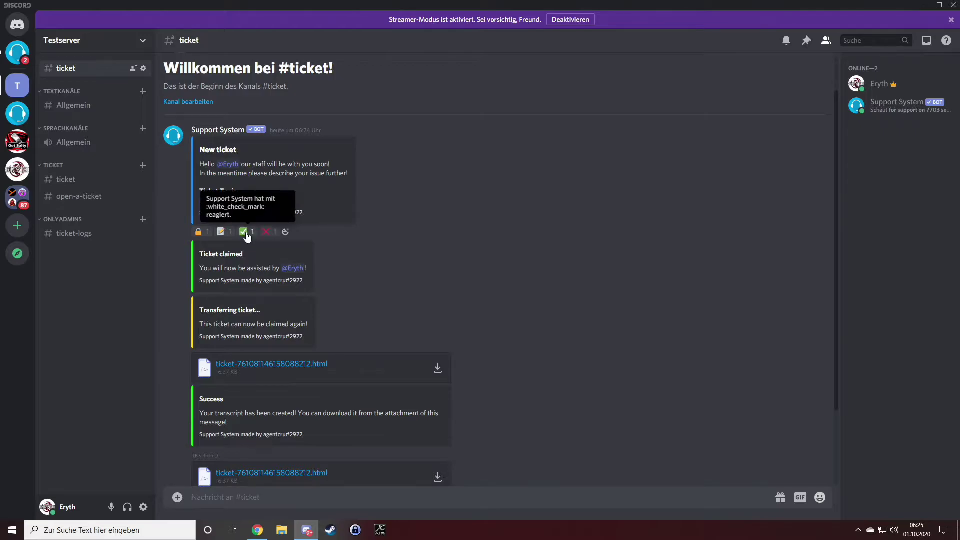
{"action": "left_click", "coordinate": [245, 233]}
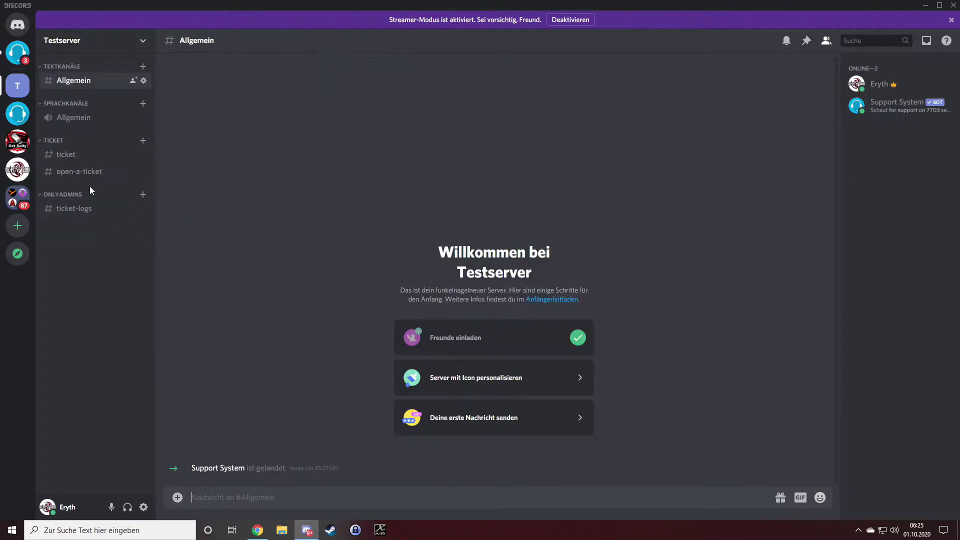
{"action": "left_click", "coordinate": [76, 172]}
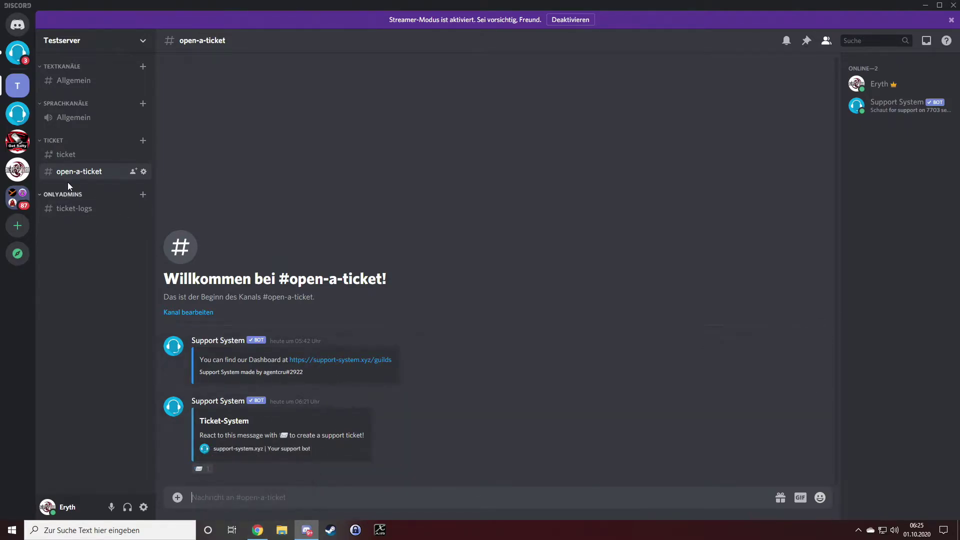
Step: Request the dashboard link with "!dashboard" in #Allgemein and open the Testserver settings in the web dashboard
{"action": "left_click", "coordinate": [74, 82]}
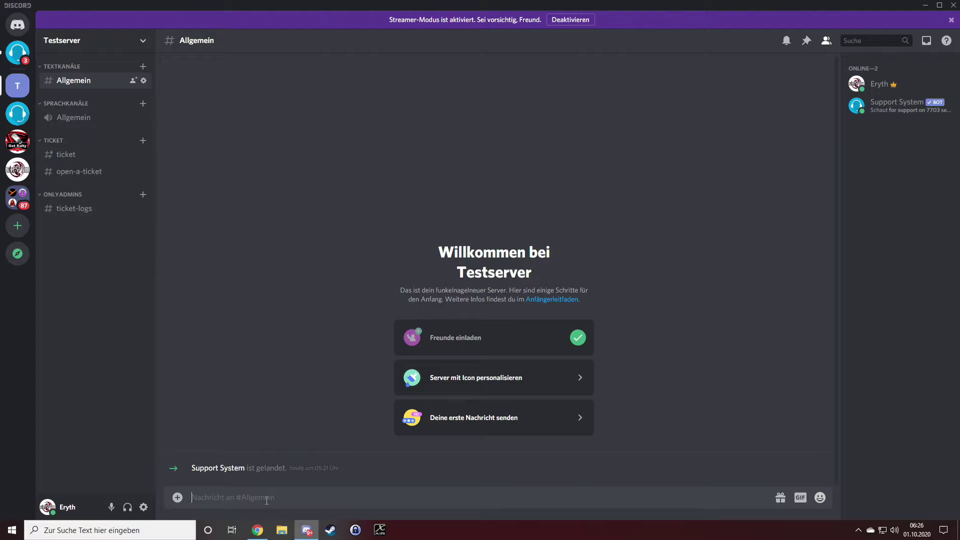
{"action": "type", "text": "!dashboard"}
{"action": "key", "text": "Return"}
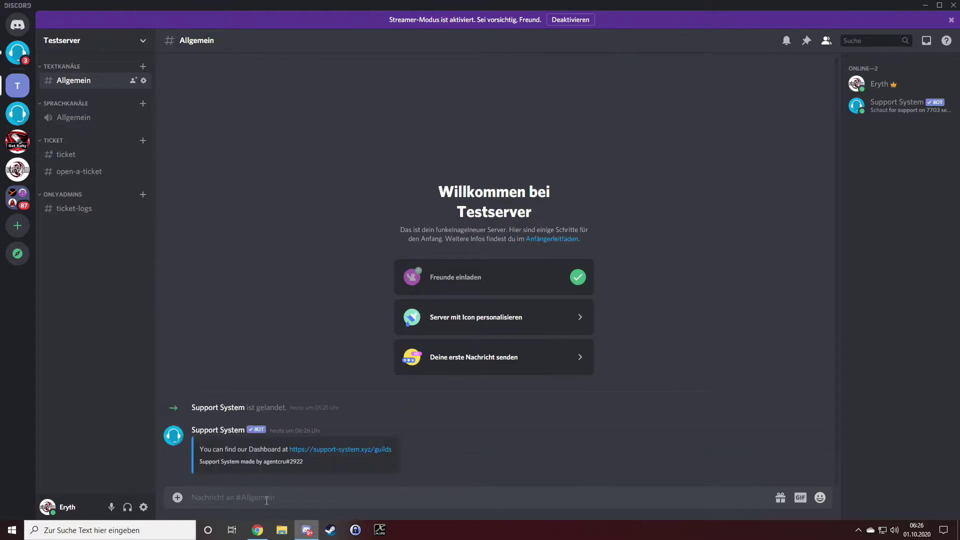
{"action": "left_click", "coordinate": [334, 450]}
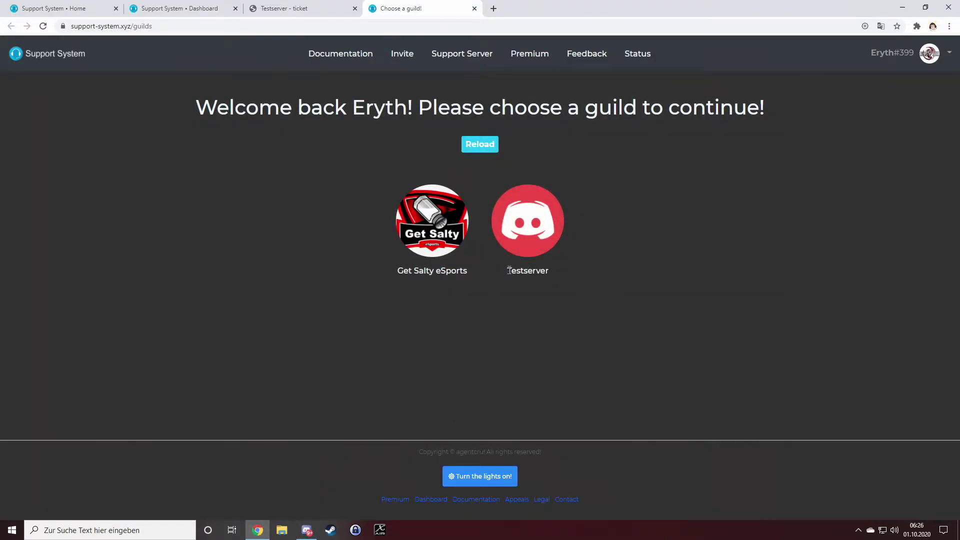
{"action": "left_click_drag", "start_coordinate": [507, 271], "coordinate": [568, 266]}
{"action": "left_click", "coordinate": [577, 269]}
{"action": "left_click", "coordinate": [528, 221]}
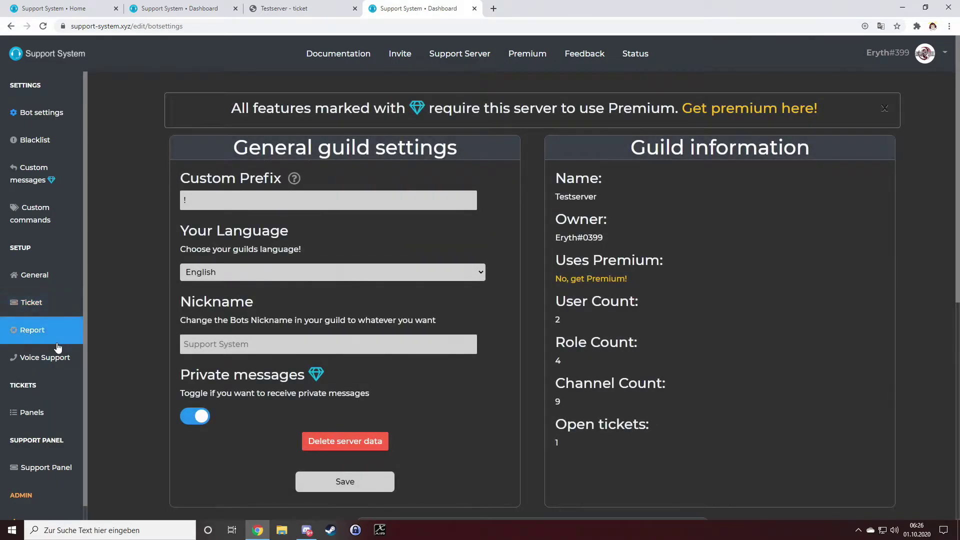
Step: Delete the existing Ticket-System panel from the Testserver's ticket panels and confirm the deletion
{"action": "left_click", "coordinate": [31, 413]}
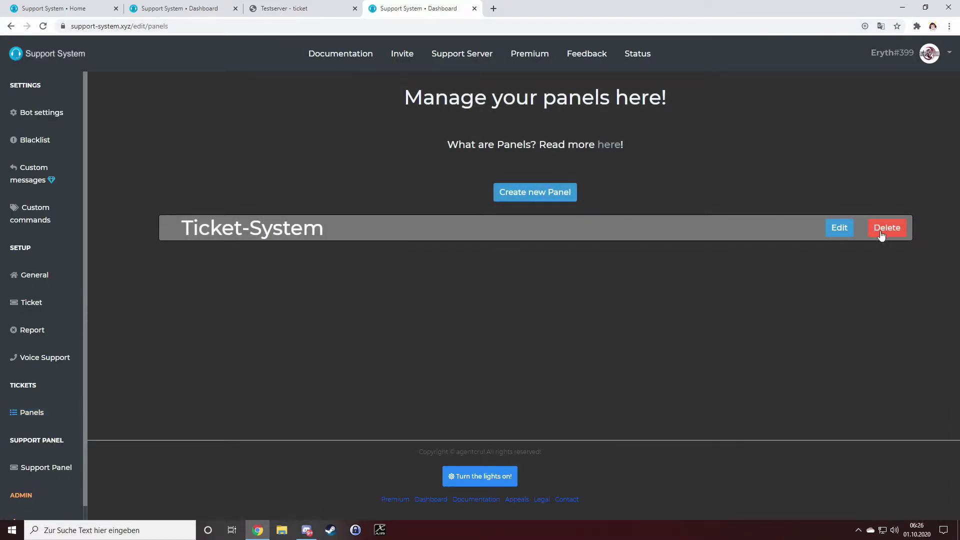
{"action": "left_click", "coordinate": [885, 230]}
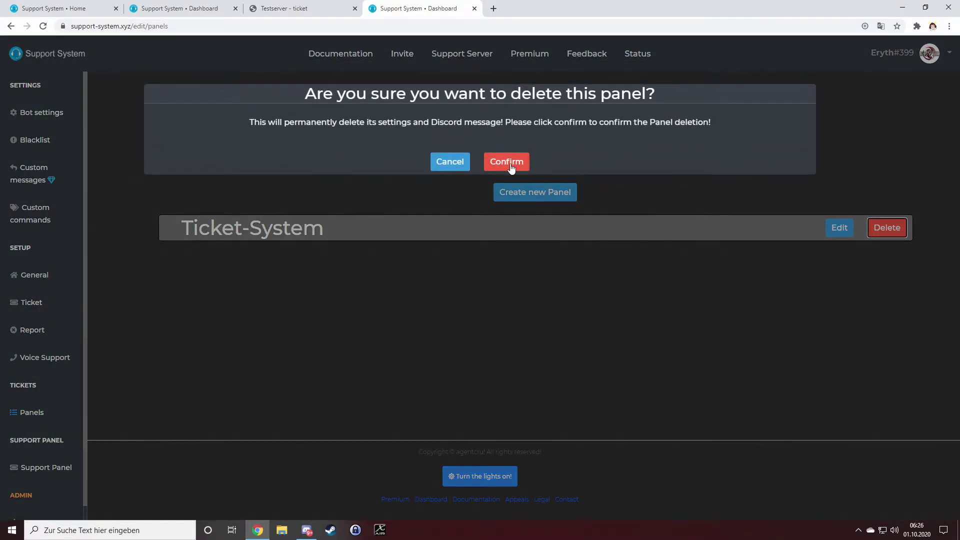
{"action": "left_click", "coordinate": [511, 166]}
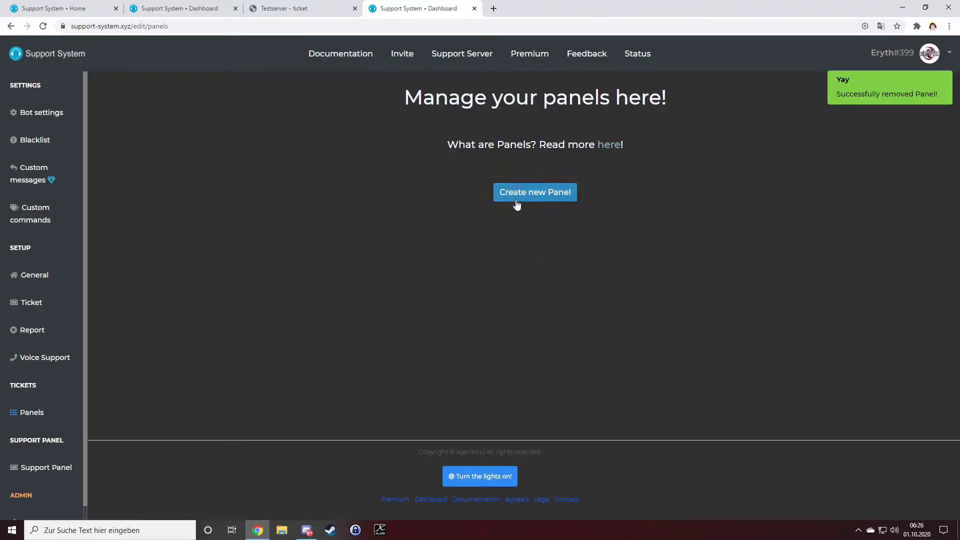
Step: Create a new panel named Ticket-System with open-a-ticket as its panel message channel
{"action": "left_click", "coordinate": [307, 530]}
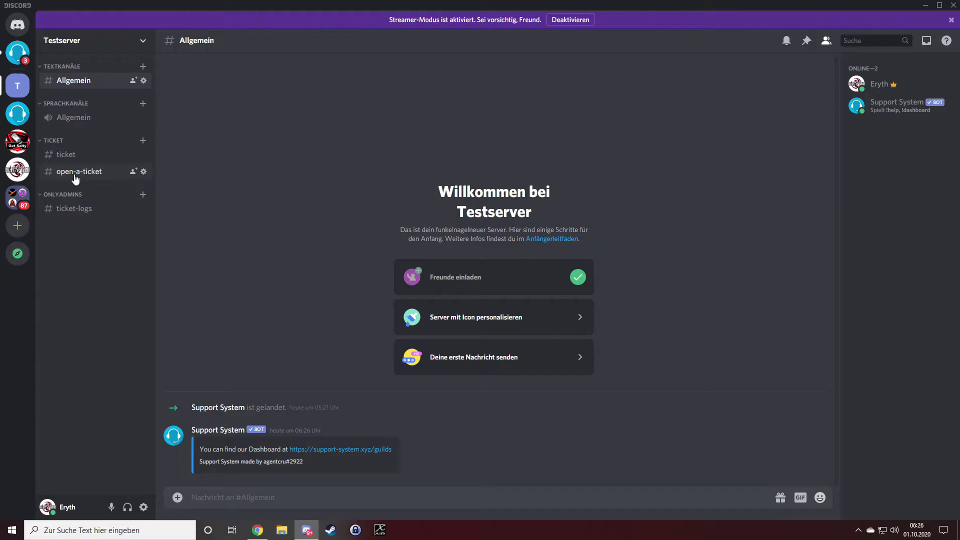
{"action": "left_click", "coordinate": [258, 530]}
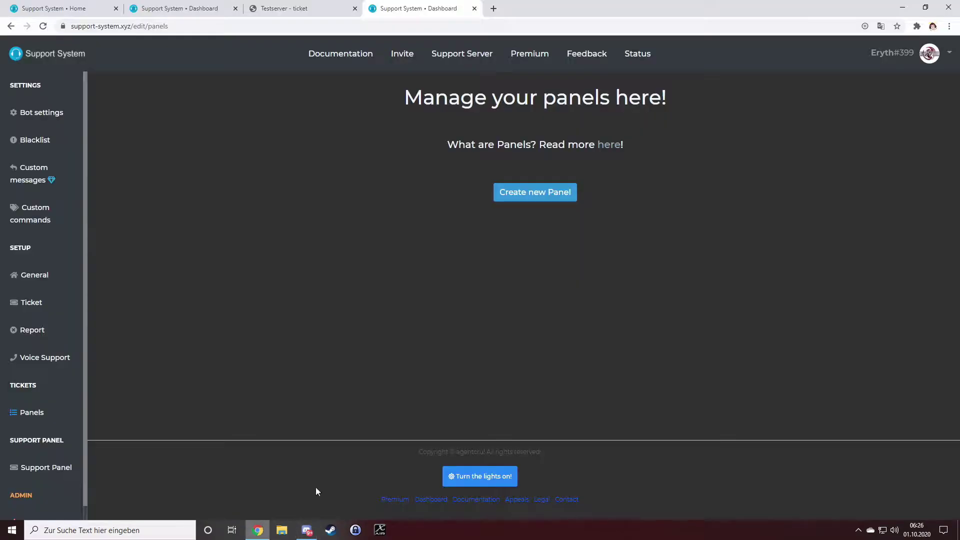
{"action": "left_click", "coordinate": [559, 194]}
{"action": "left_click", "coordinate": [208, 164]}
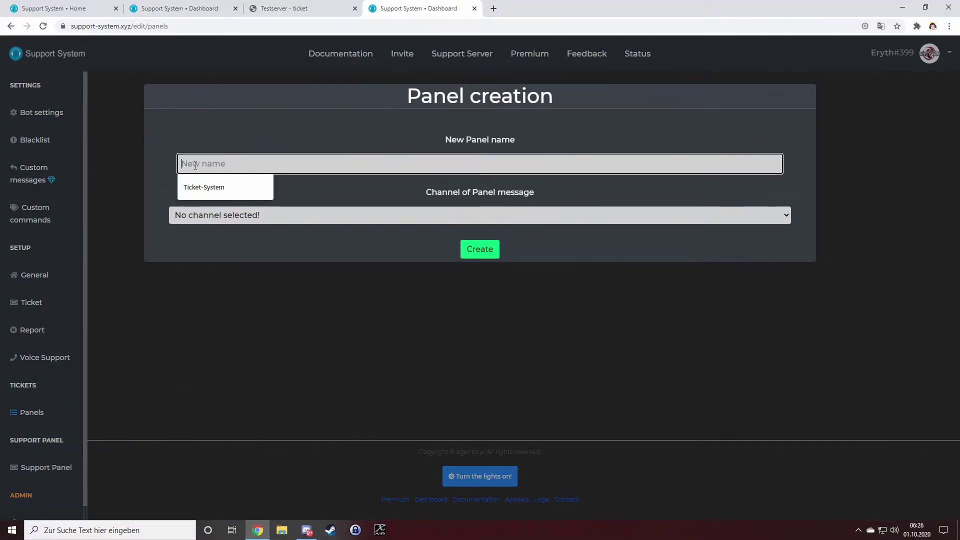
{"action": "left_click", "coordinate": [217, 187]}
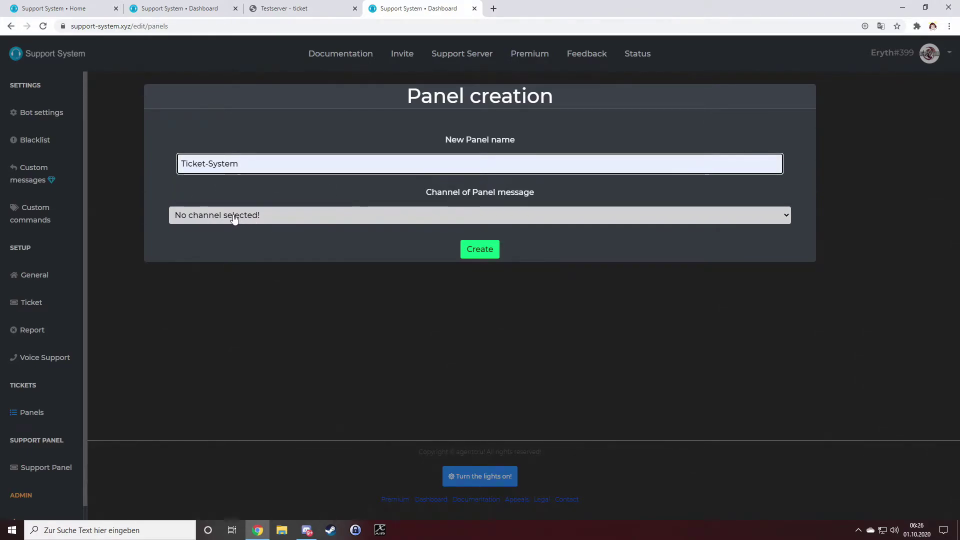
{"action": "left_click", "coordinate": [233, 220]}
{"action": "left_click", "coordinate": [205, 258]}
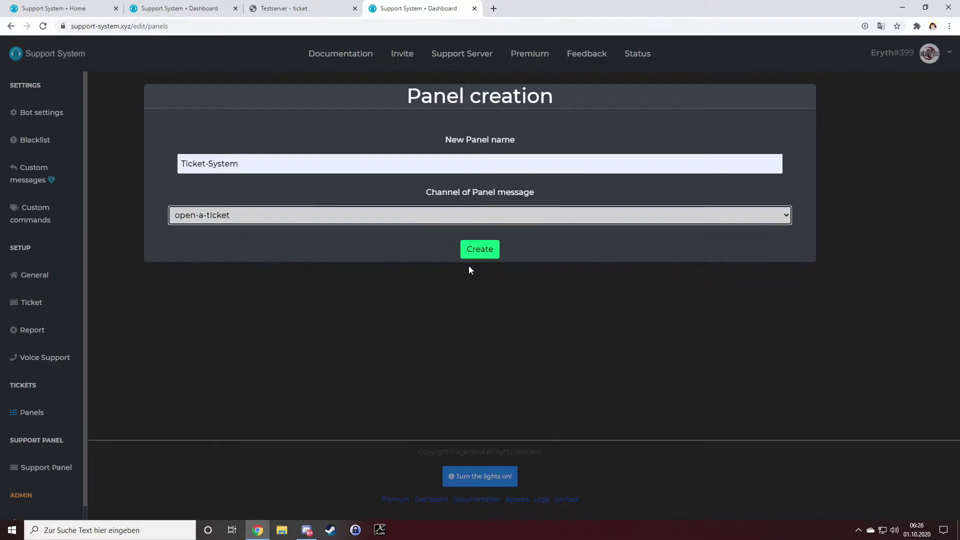
{"action": "left_click", "coordinate": [480, 257]}
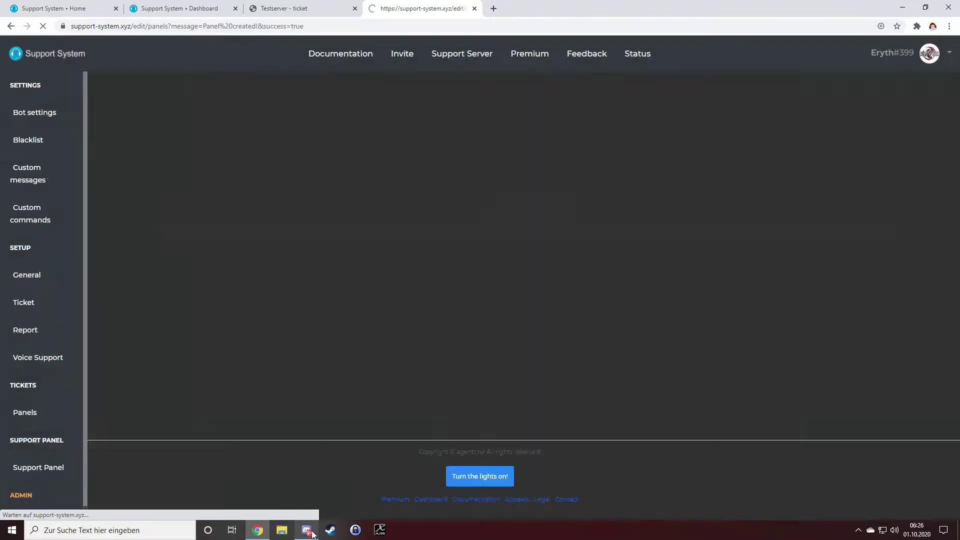
Step: In Discord, create a ticket from the Ticket-System message in #open-a-ticket and move its channel into the Ticket category, keeping its current permissions
{"action": "left_click", "coordinate": [307, 530]}
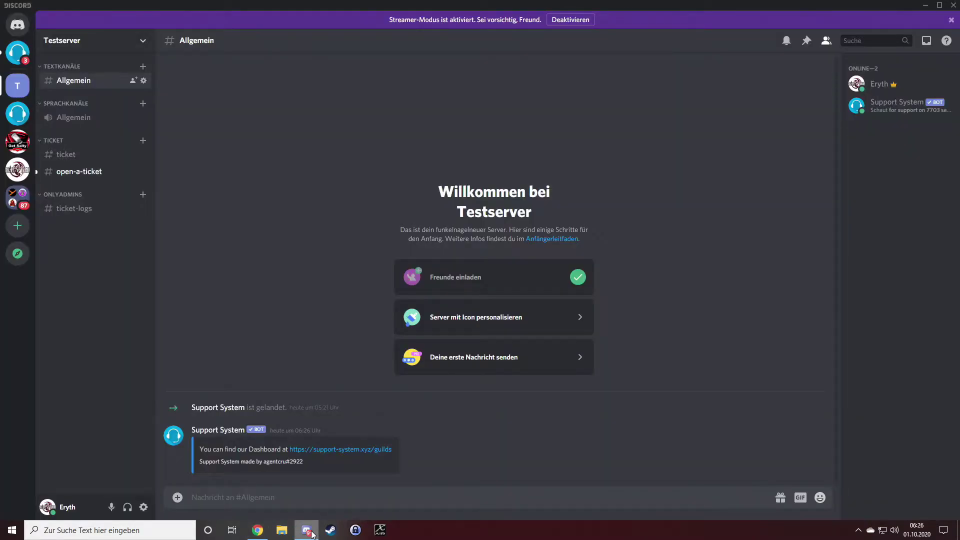
{"action": "left_click", "coordinate": [89, 172]}
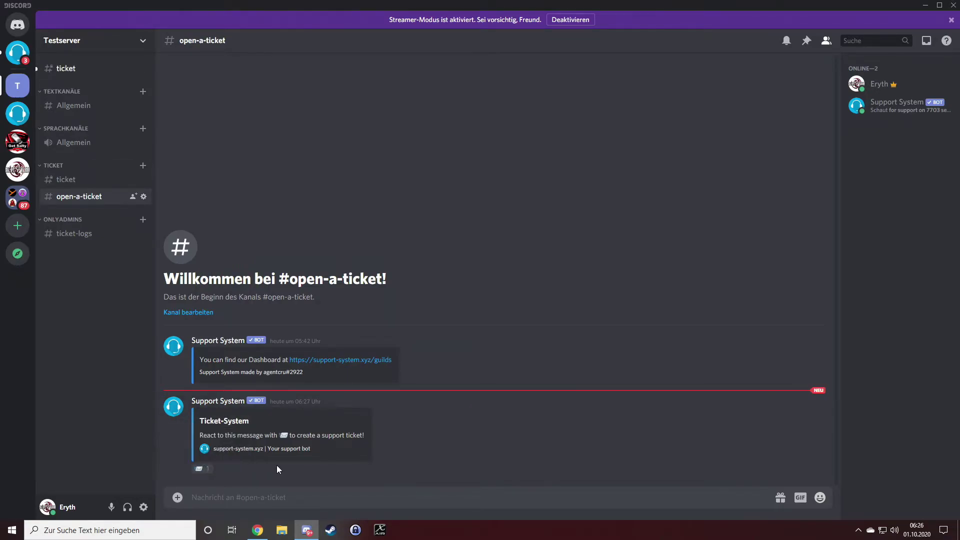
{"action": "left_click", "coordinate": [76, 71]}
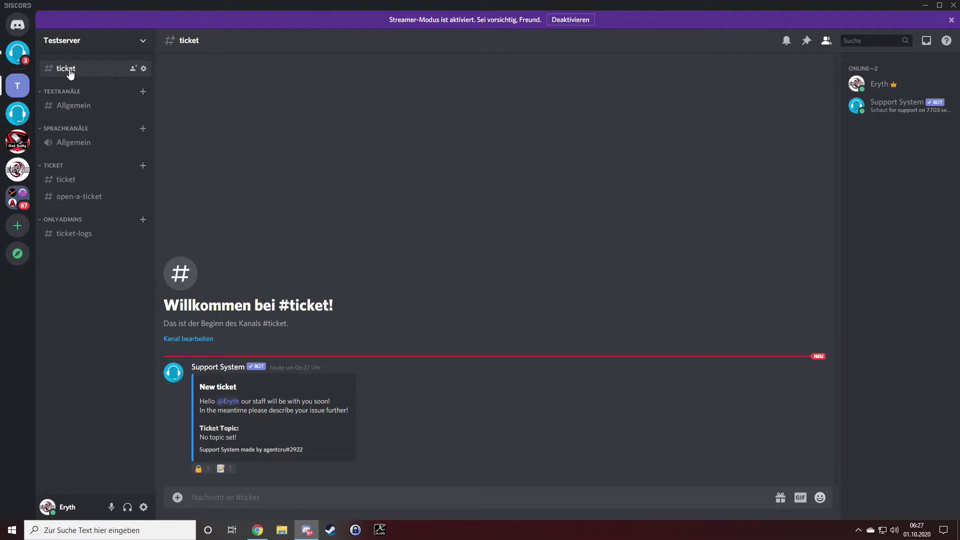
{"action": "left_click_drag", "start_coordinate": [70, 74], "coordinate": [70, 169]}
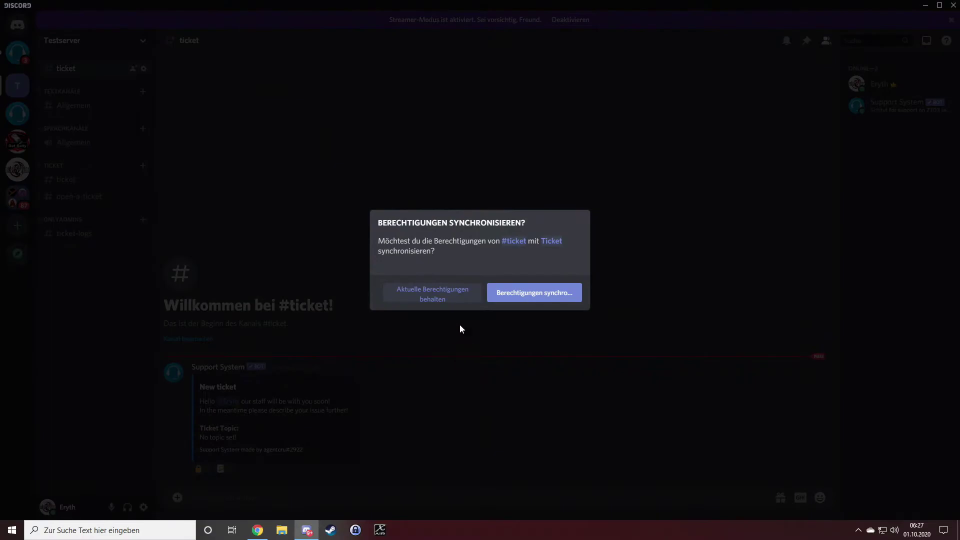
{"action": "left_click", "coordinate": [431, 299]}
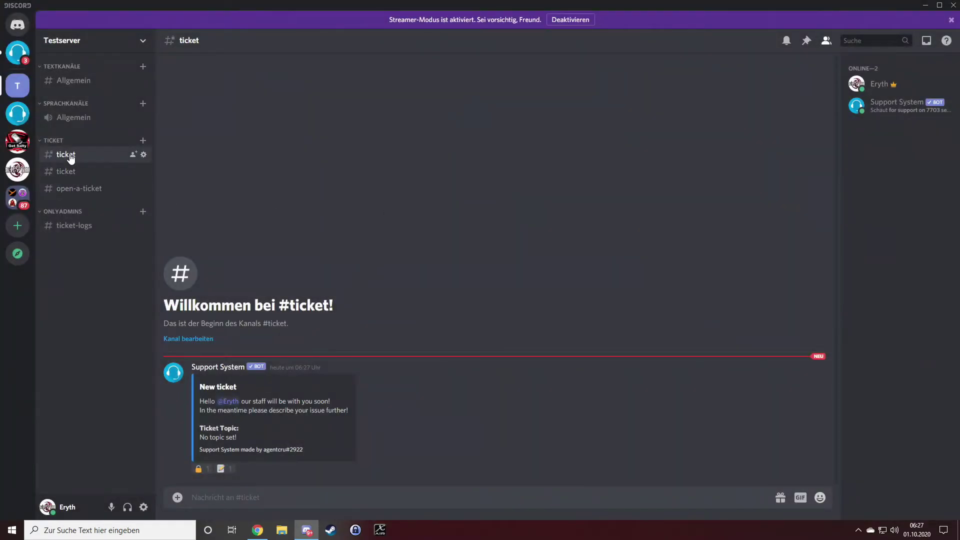
Step: Edit the Ticket-System panel in the web dashboard and set its ticket channel name to TID-{creator_name}
{"action": "left_click", "coordinate": [257, 530]}
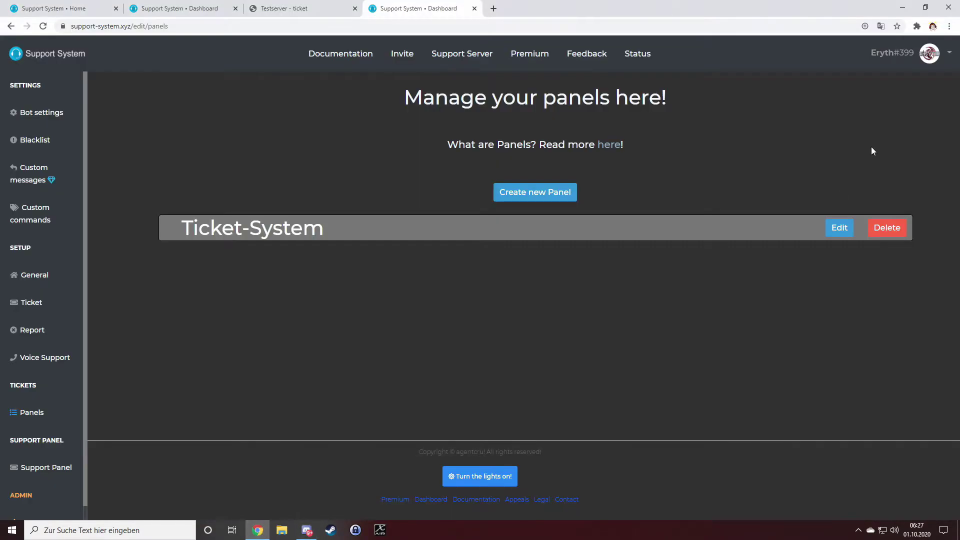
{"action": "left_click", "coordinate": [837, 229]}
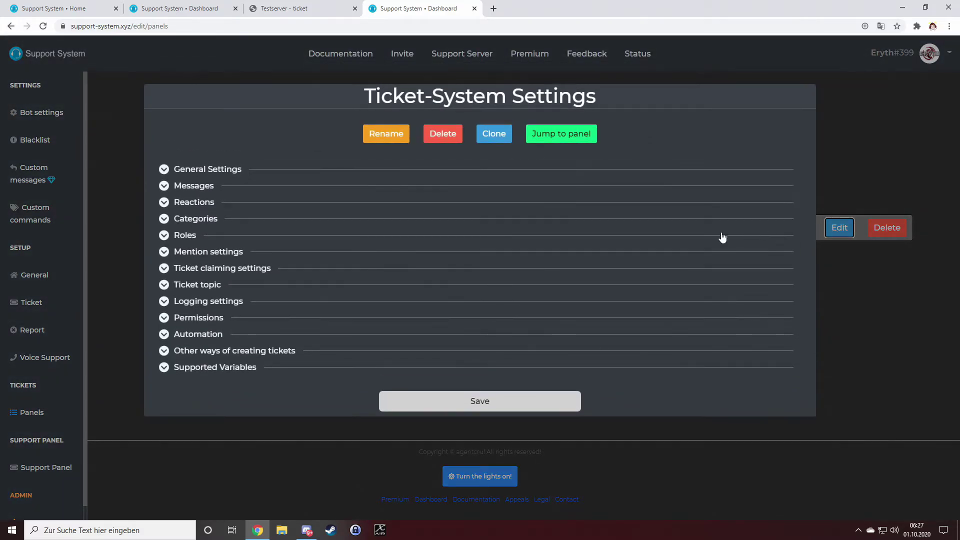
{"action": "left_click", "coordinate": [205, 173]}
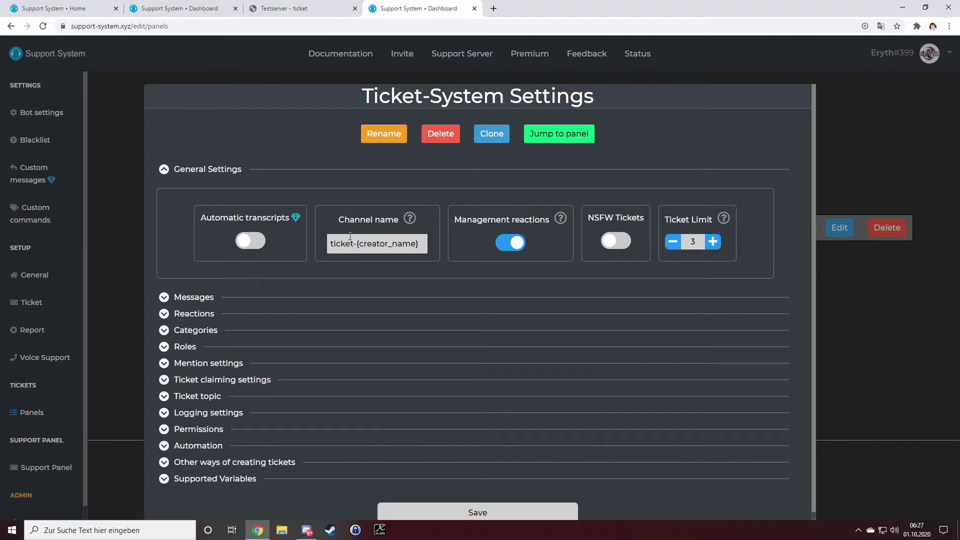
{"action": "left_click", "coordinate": [307, 530]}
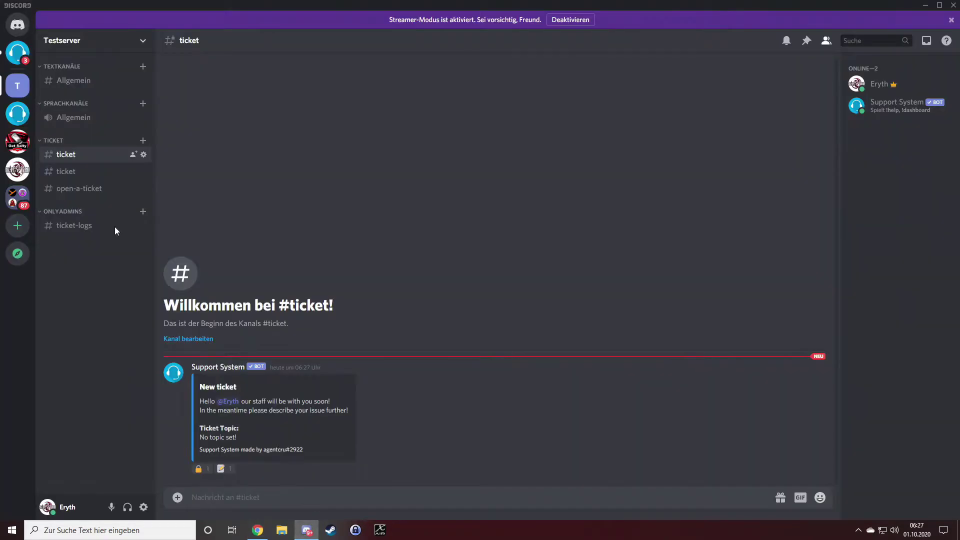
{"action": "left_click", "coordinate": [257, 530]}
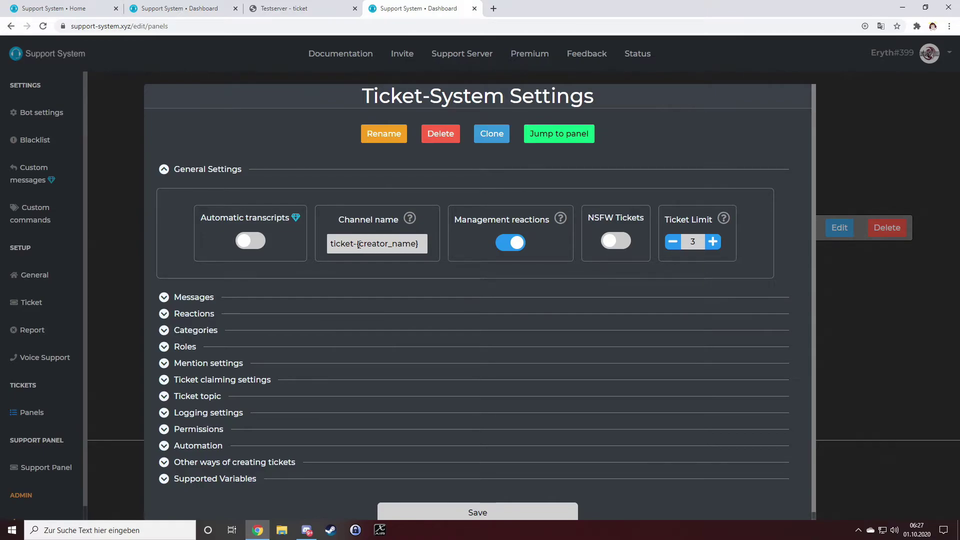
{"action": "double_click", "coordinate": [329, 244]}
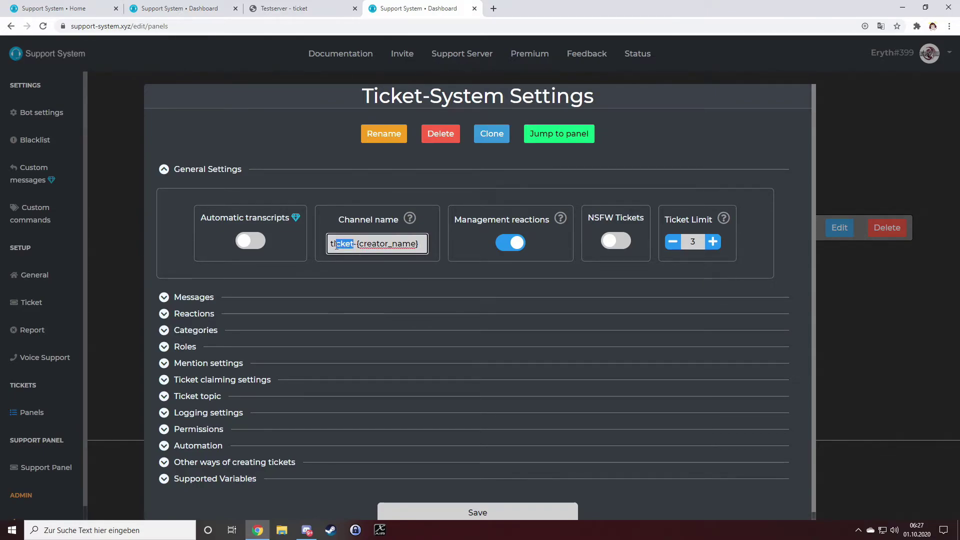
{"action": "type", "text": "TID"}
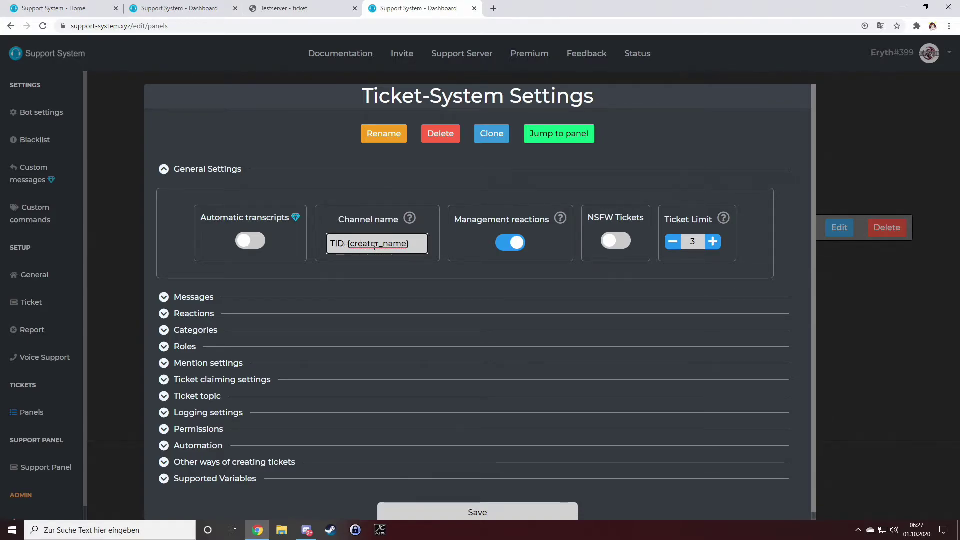
Step: Try a ticket limit of 1, read the Ticket Limit explanation, and set the limit back to 3
{"action": "left_click", "coordinate": [192, 297]}
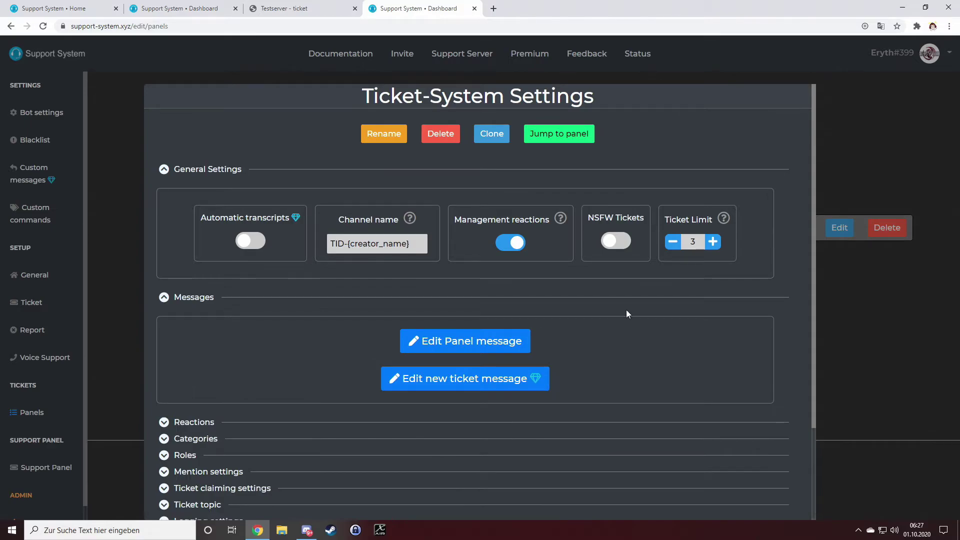
{"action": "left_click_drag", "start_coordinate": [665, 219], "coordinate": [715, 218]}
{"action": "left_click", "coordinate": [724, 219]}
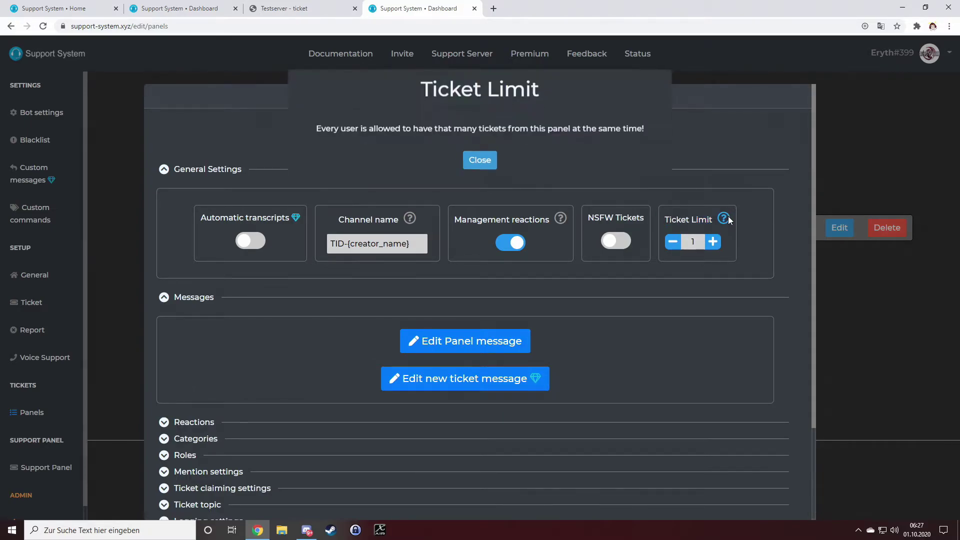
{"action": "left_click_drag", "start_coordinate": [321, 172], "coordinate": [652, 171]}
{"action": "left_click", "coordinate": [772, 283]}
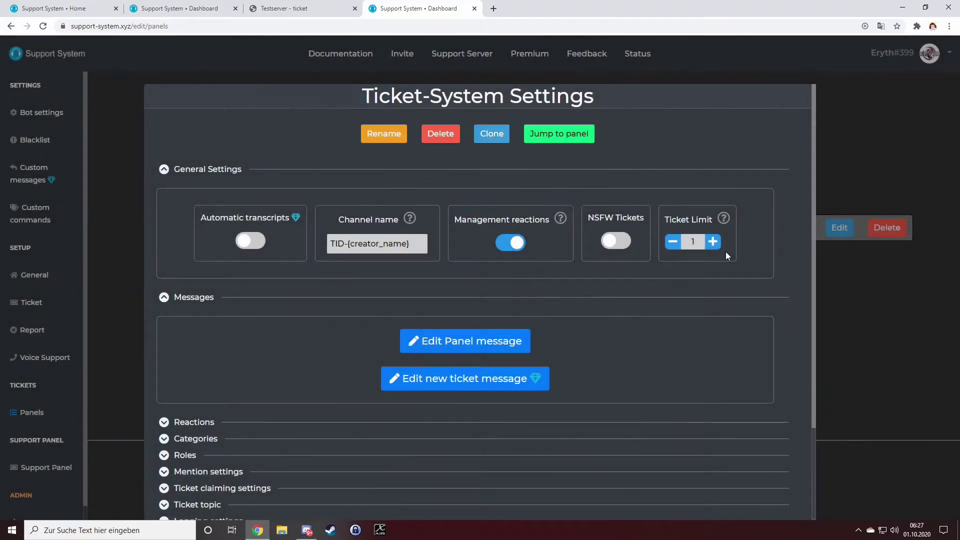
{"action": "left_click", "coordinate": [713, 242]}
{"action": "scroll", "coordinate": [683, 343], "scroll_direction": "down", "scroll_amount": 2}
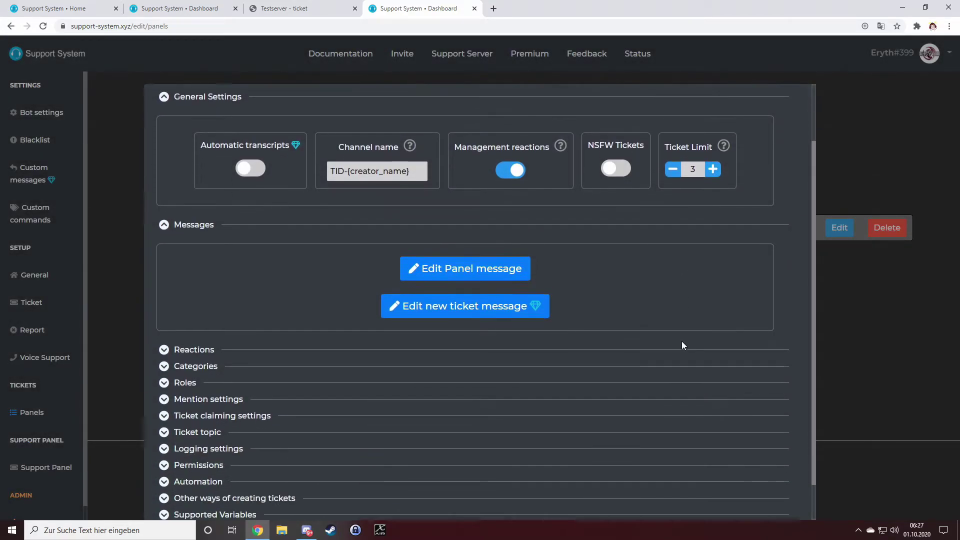
Step: Examine the panel message editor and the create-ticket emoji choices, and compare them with the panel's reaction in Discord's #open-a-ticket channel
{"action": "left_click", "coordinate": [455, 245]}
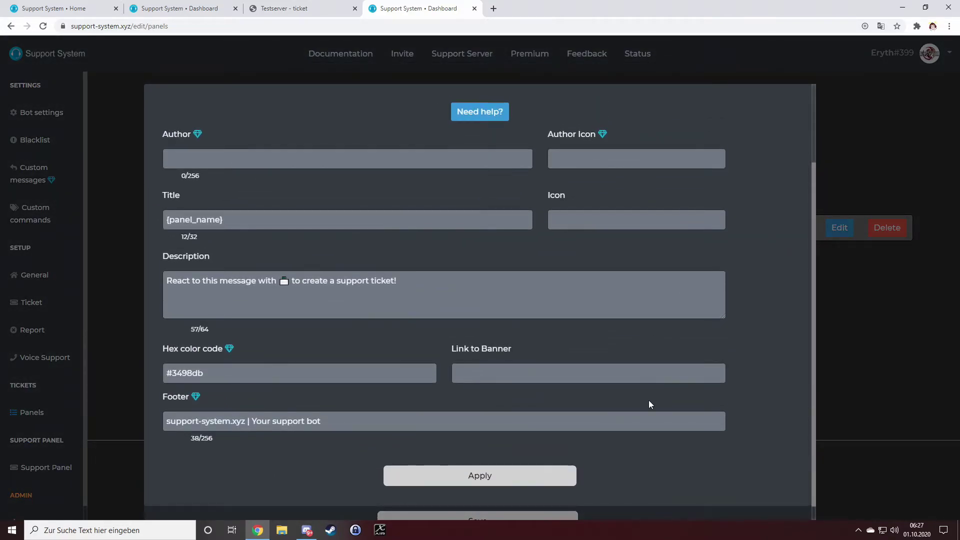
{"action": "left_click", "coordinate": [868, 297]}
{"action": "left_click", "coordinate": [194, 324]}
{"action": "scroll", "coordinate": [386, 322], "scroll_direction": "down", "scroll_amount": 2}
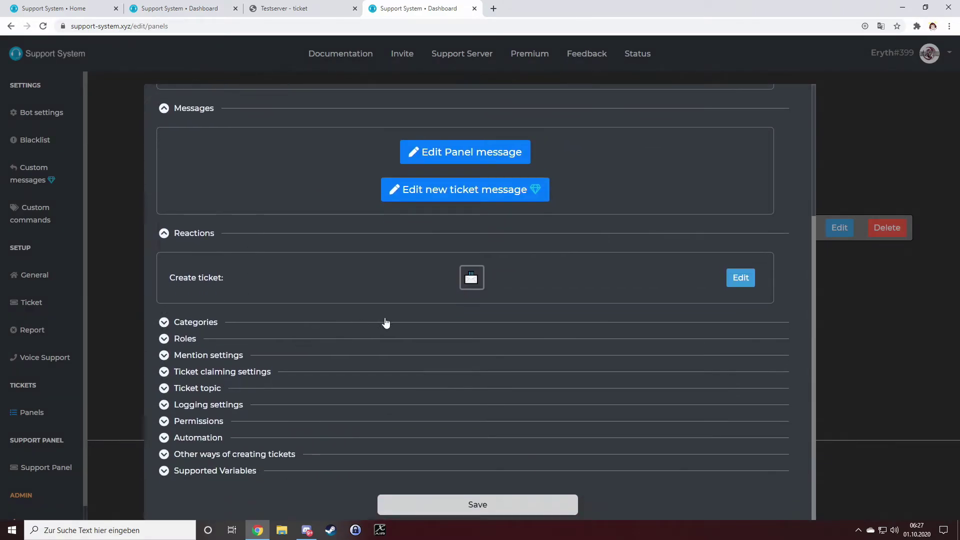
{"action": "left_click", "coordinate": [740, 277]}
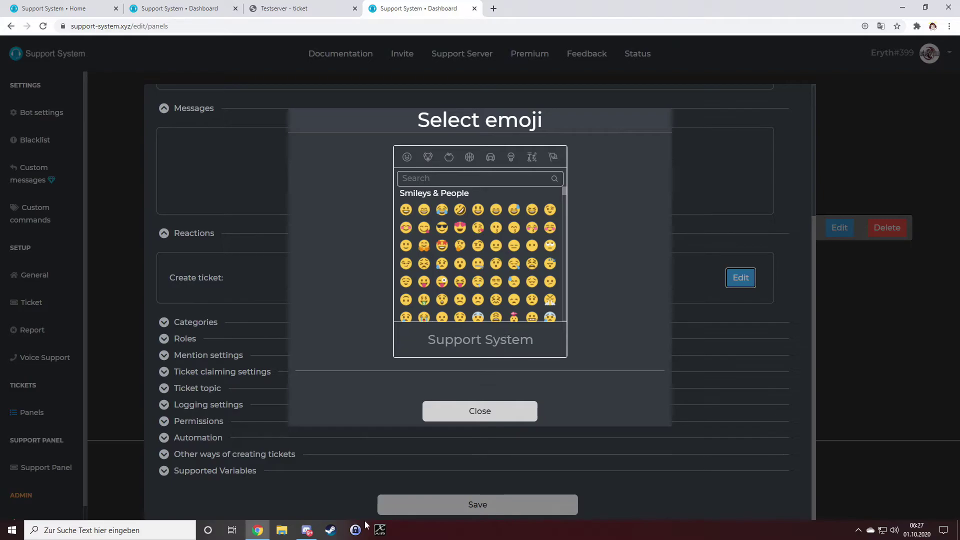
{"action": "left_click", "coordinate": [307, 530]}
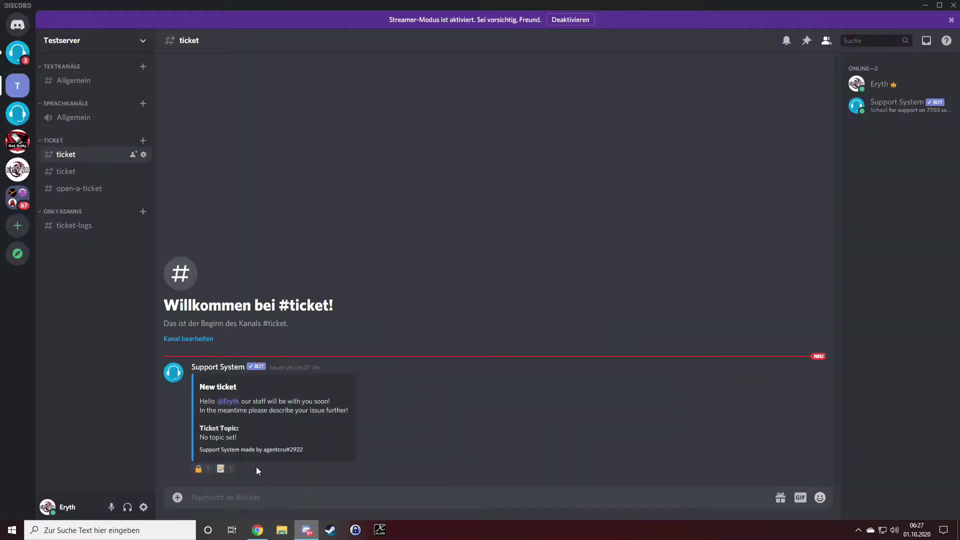
{"action": "left_click", "coordinate": [76, 189]}
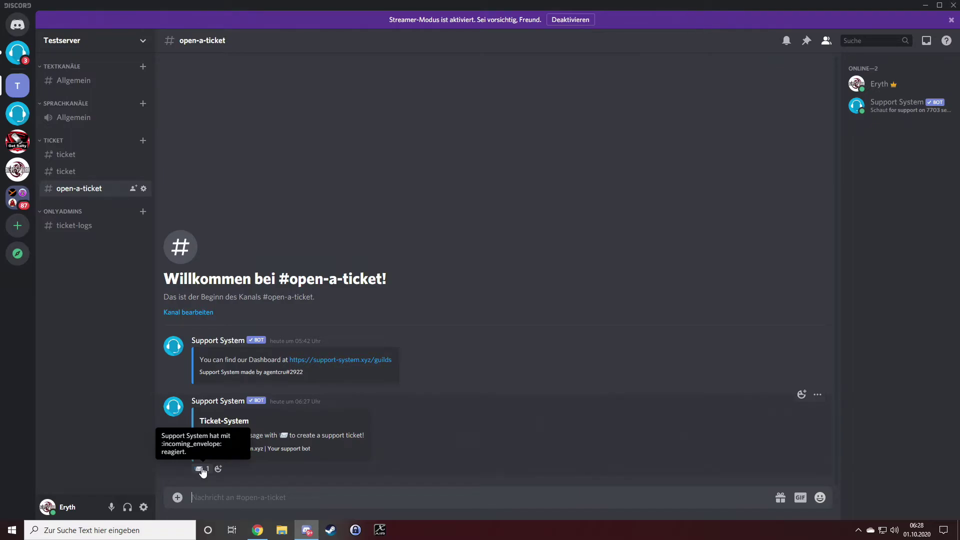
{"action": "left_click", "coordinate": [259, 530]}
{"action": "left_click", "coordinate": [737, 226]}
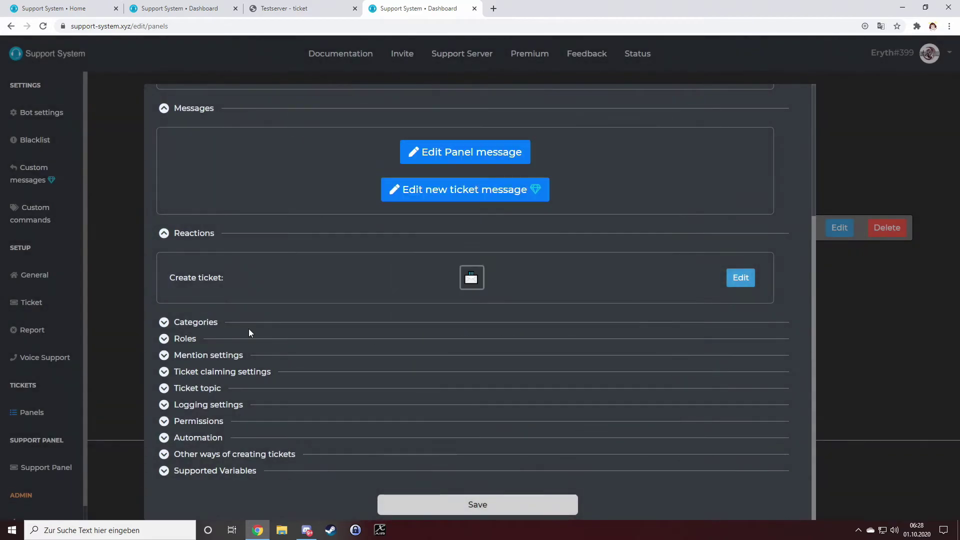
{"action": "left_click", "coordinate": [199, 323]}
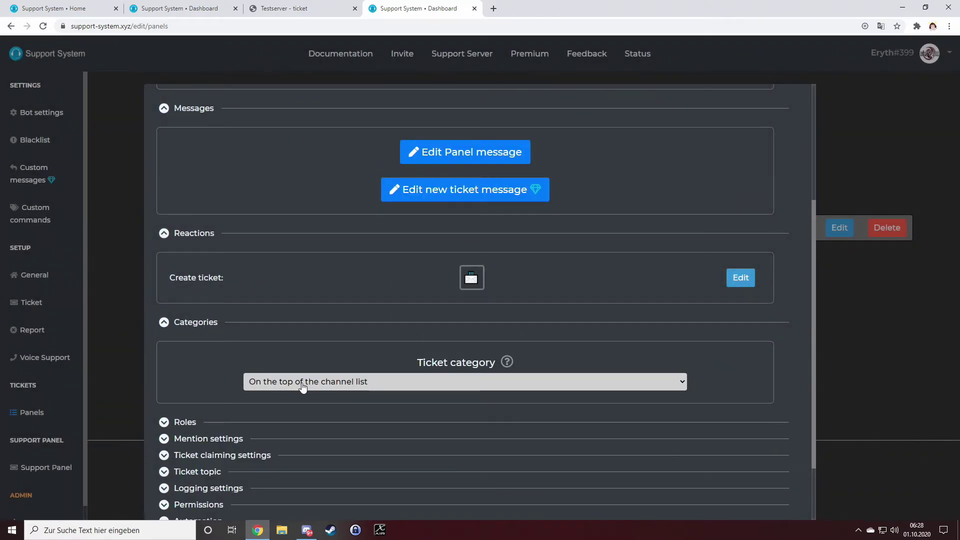
{"action": "scroll", "coordinate": [299, 313], "scroll_direction": "down", "scroll_amount": 2}
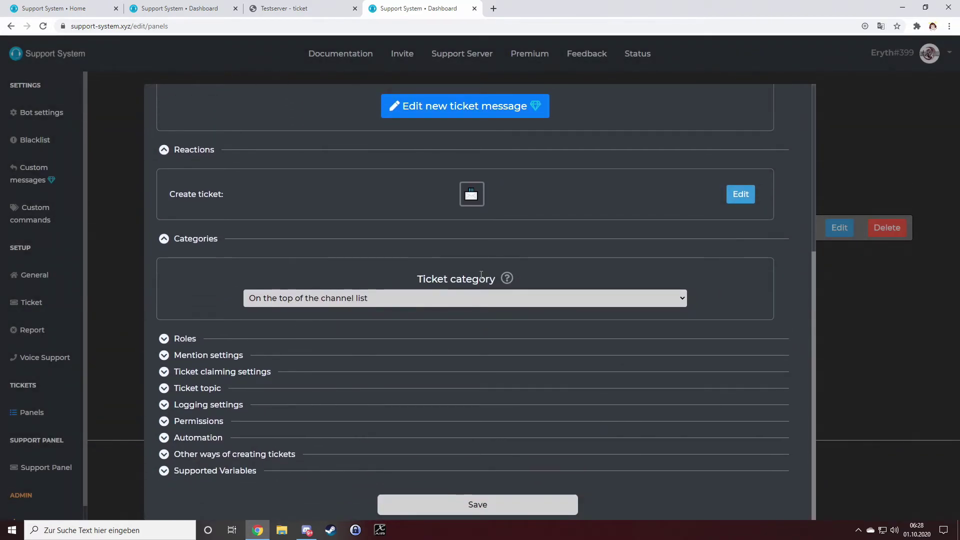
{"action": "left_click", "coordinate": [506, 278]}
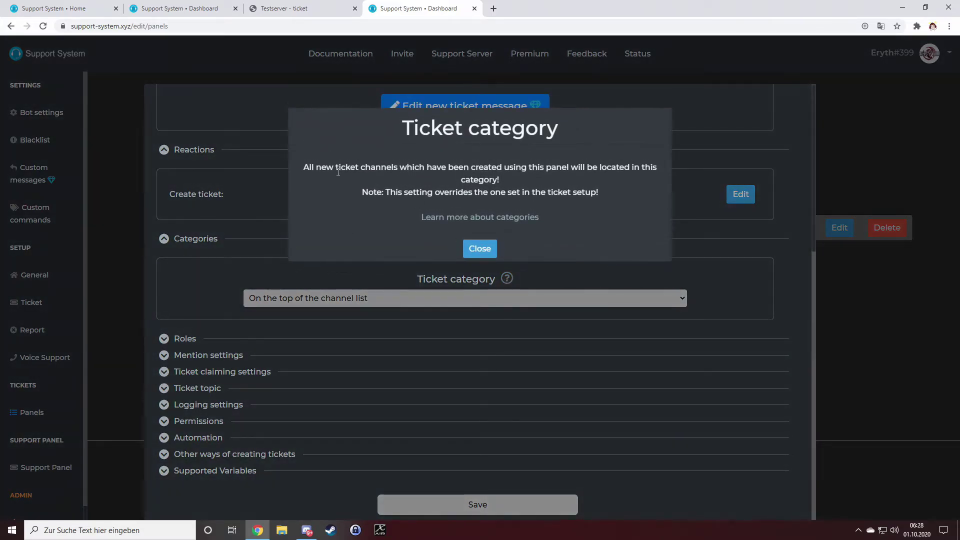
{"action": "left_click", "coordinate": [233, 279]}
{"action": "left_click", "coordinate": [285, 300]}
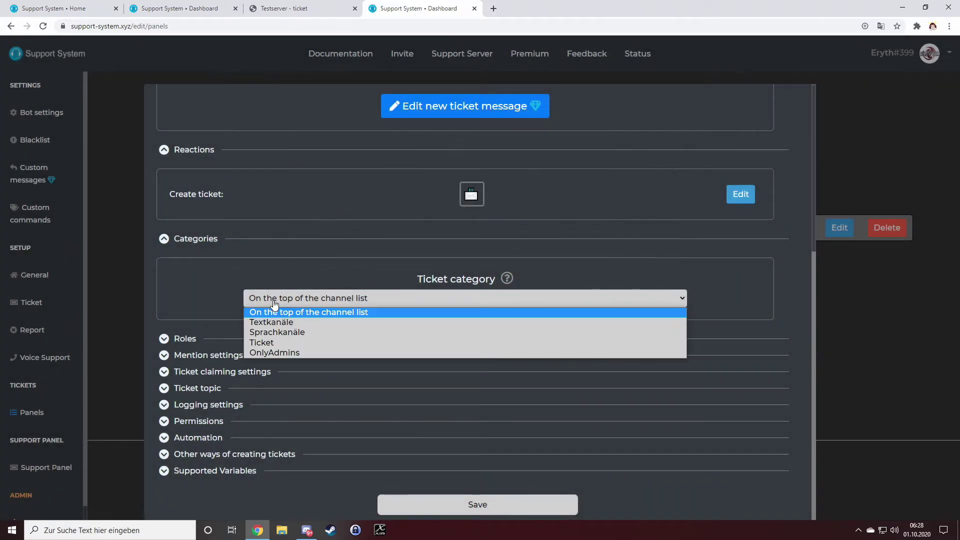
{"action": "left_click", "coordinate": [257, 344]}
{"action": "left_click", "coordinate": [306, 530]}
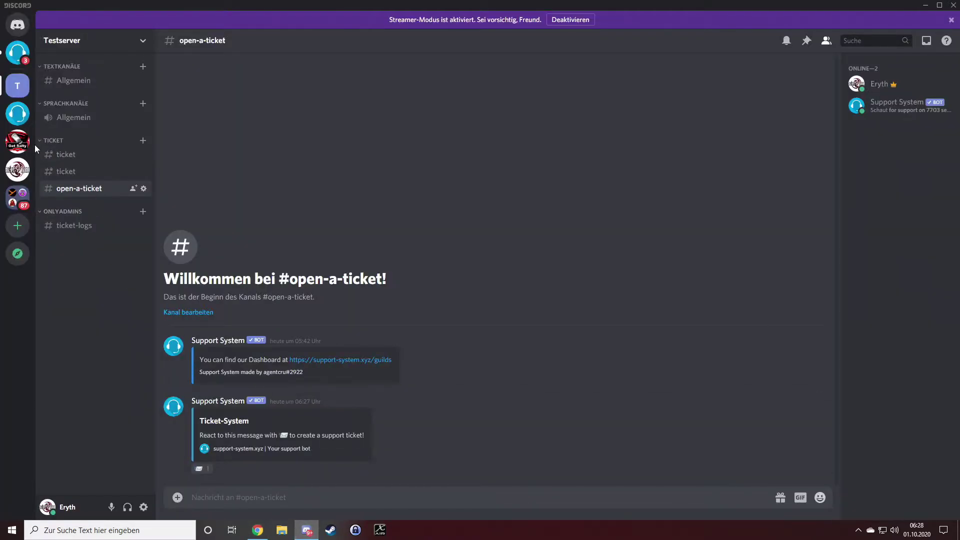
{"action": "left_click", "coordinate": [257, 530]}
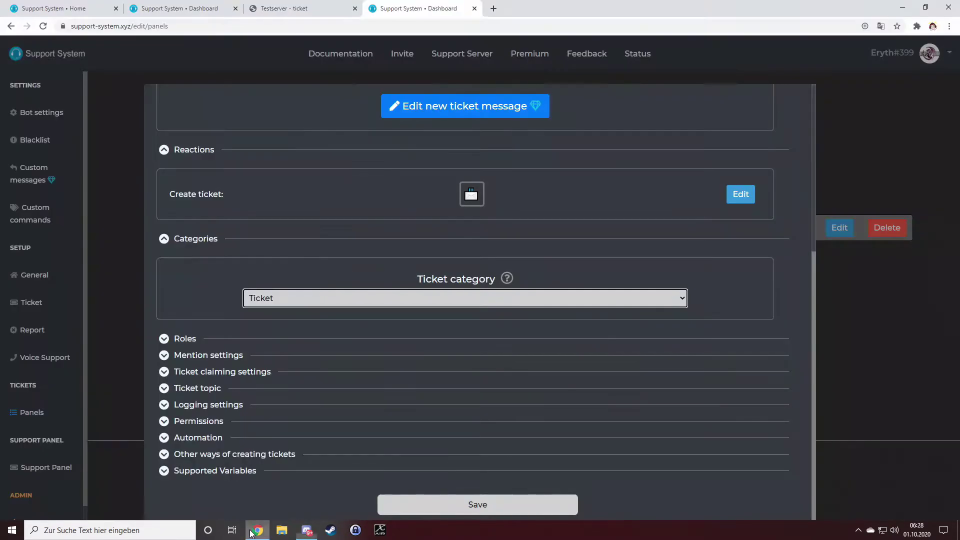
Step: Add Admins as a staff role in the panel's Roles settings
{"action": "left_click", "coordinate": [185, 339]}
{"action": "scroll", "coordinate": [196, 282], "scroll_direction": "down", "scroll_amount": 3}
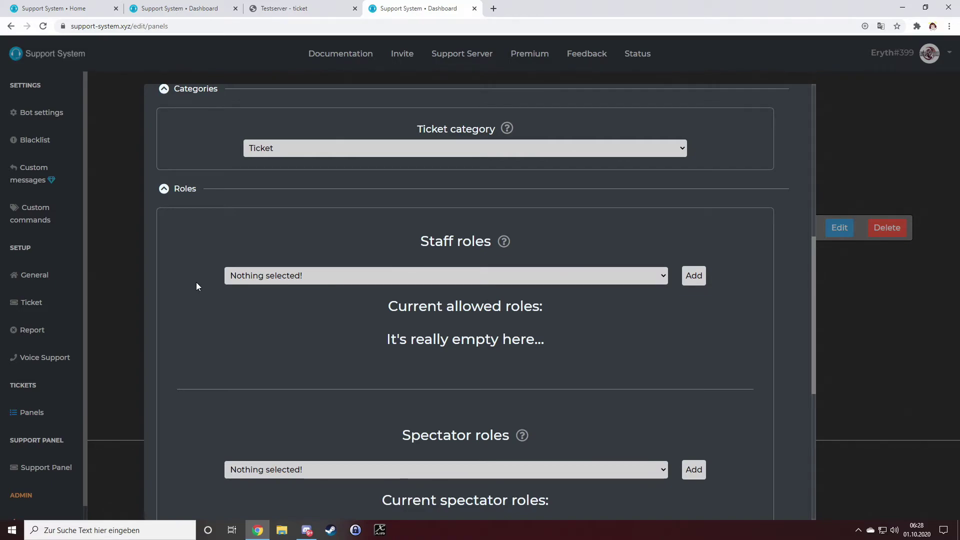
{"action": "left_click", "coordinate": [362, 282]}
{"action": "left_click", "coordinate": [251, 300]}
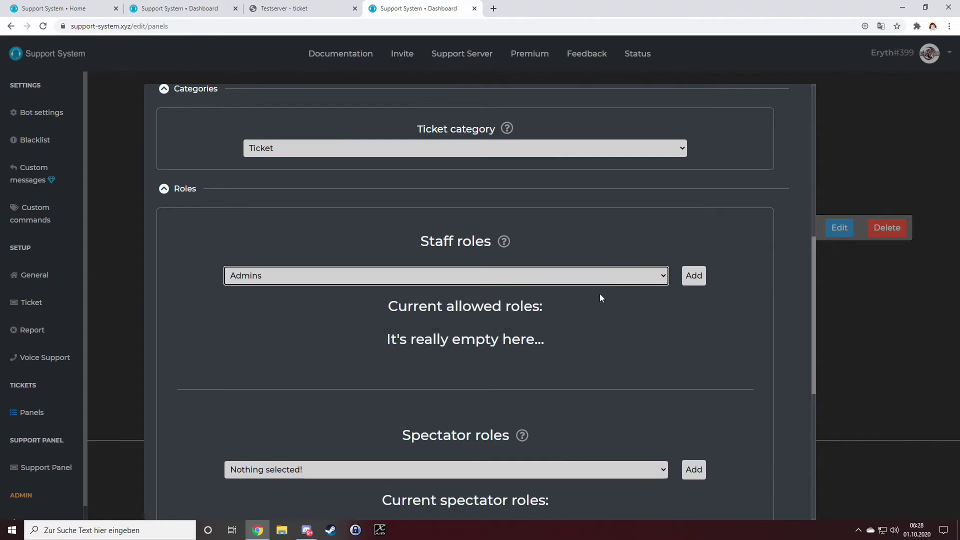
{"action": "left_click", "coordinate": [703, 275]}
Step: Add Supporter as a spectator role and read the Spectator roles explanation
{"action": "scroll", "coordinate": [633, 292], "scroll_direction": "down", "scroll_amount": 4}
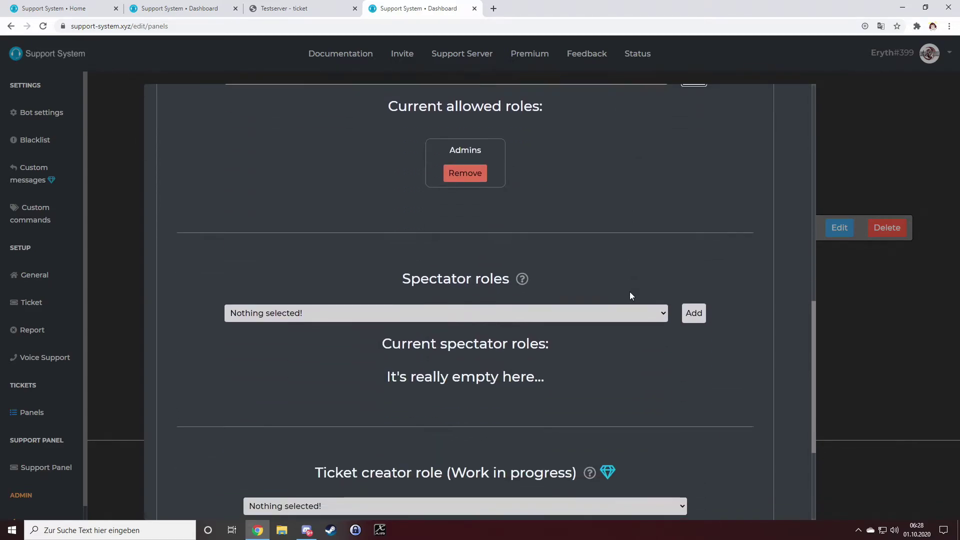
{"action": "left_click", "coordinate": [357, 313]}
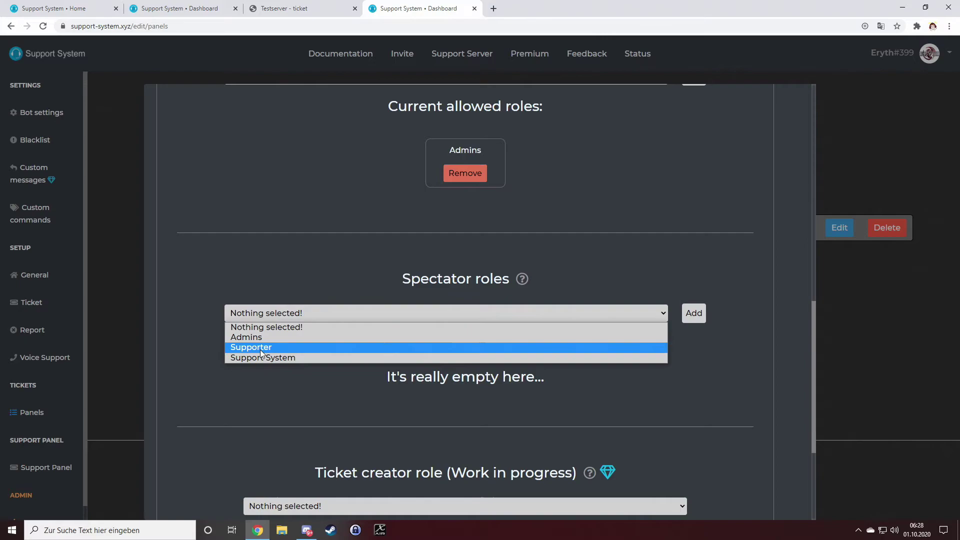
{"action": "left_click", "coordinate": [260, 347]}
{"action": "left_click", "coordinate": [698, 318]}
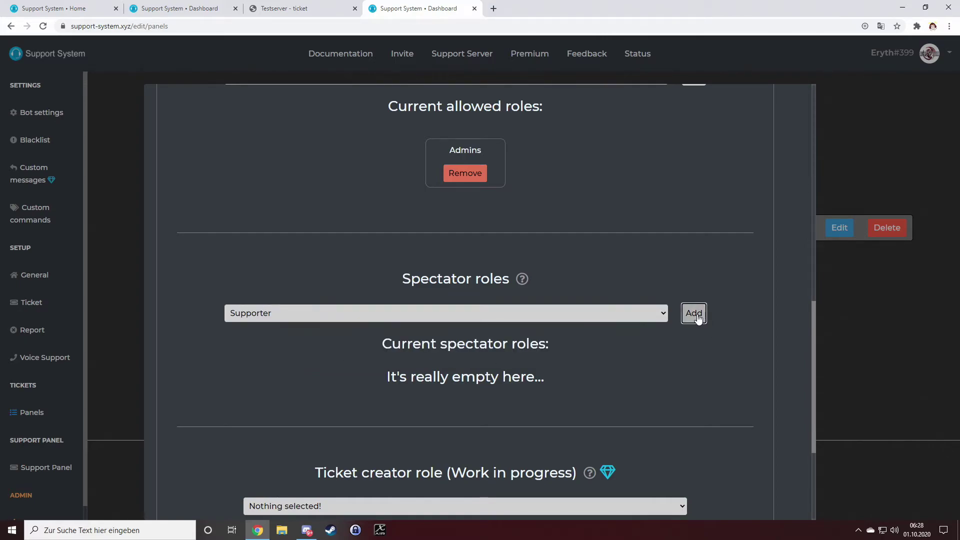
{"action": "left_click", "coordinate": [521, 278]}
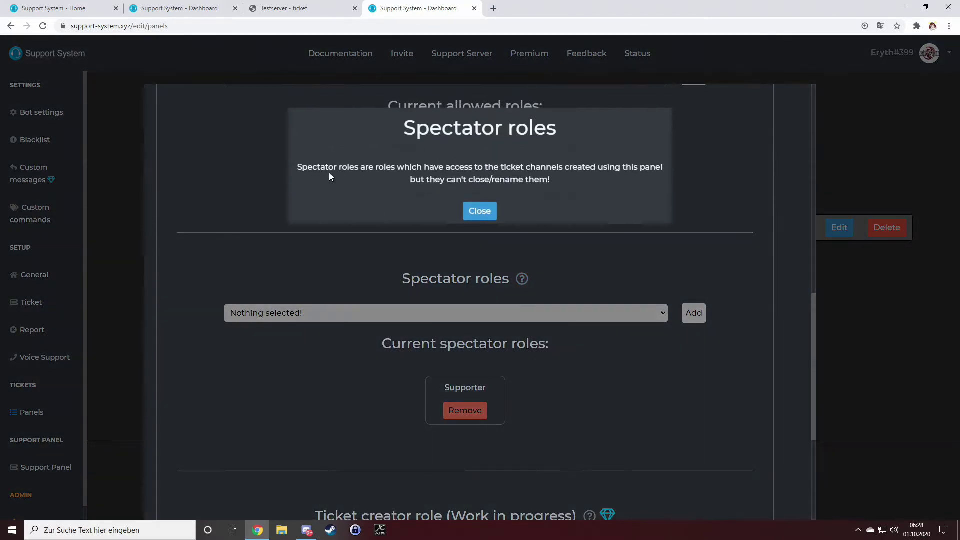
{"action": "left_click_drag", "start_coordinate": [316, 167], "coordinate": [358, 168]}
{"action": "left_click_drag", "start_coordinate": [470, 180], "coordinate": [489, 180]}
{"action": "left_click", "coordinate": [715, 211]}
Step: Add Admins and Supporter as roles to mention in the panel's Mention settings
{"action": "scroll", "coordinate": [665, 262], "scroll_direction": "down", "scroll_amount": 5}
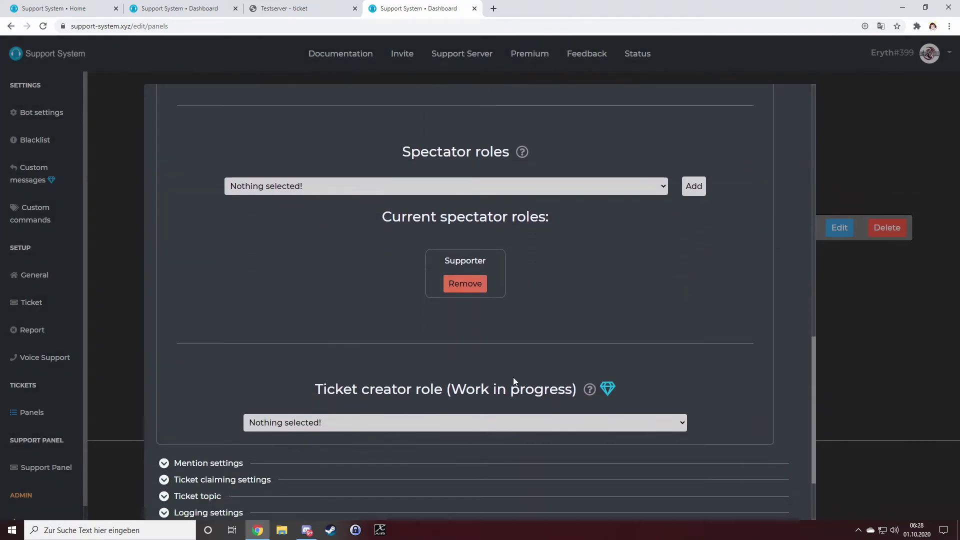
{"action": "left_click", "coordinate": [184, 355]}
{"action": "scroll", "coordinate": [222, 319], "scroll_direction": "down", "scroll_amount": 5}
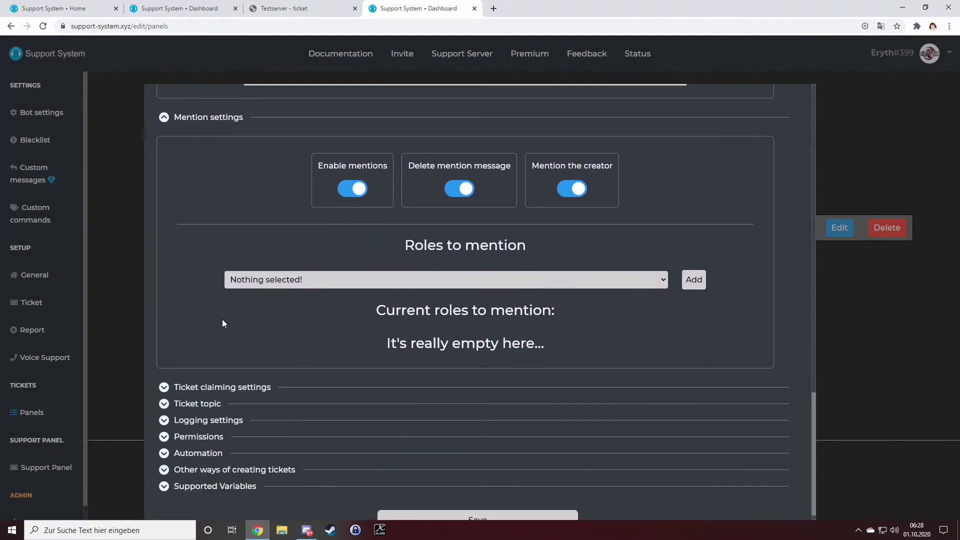
{"action": "left_click", "coordinate": [285, 269]}
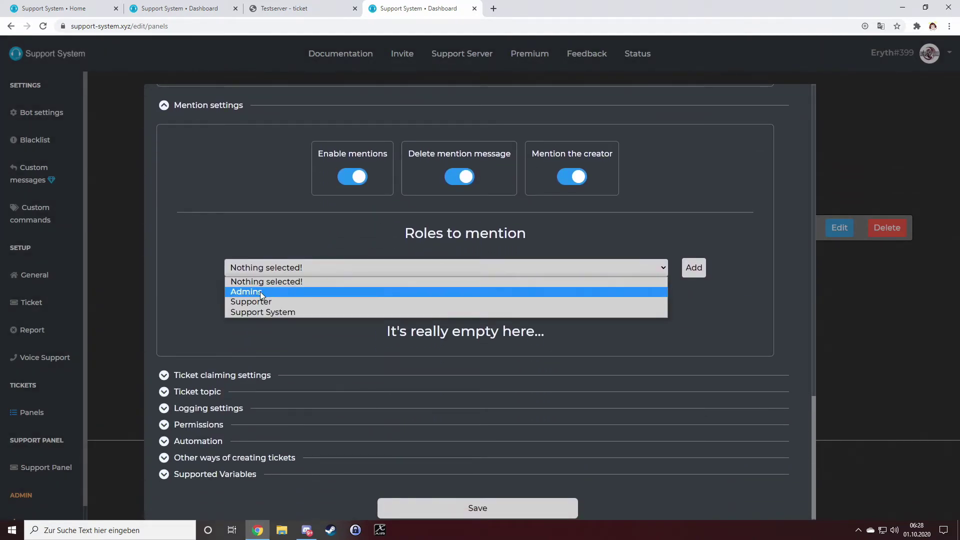
{"action": "left_click", "coordinate": [260, 292]}
{"action": "left_click", "coordinate": [693, 277]}
{"action": "left_click", "coordinate": [300, 269]}
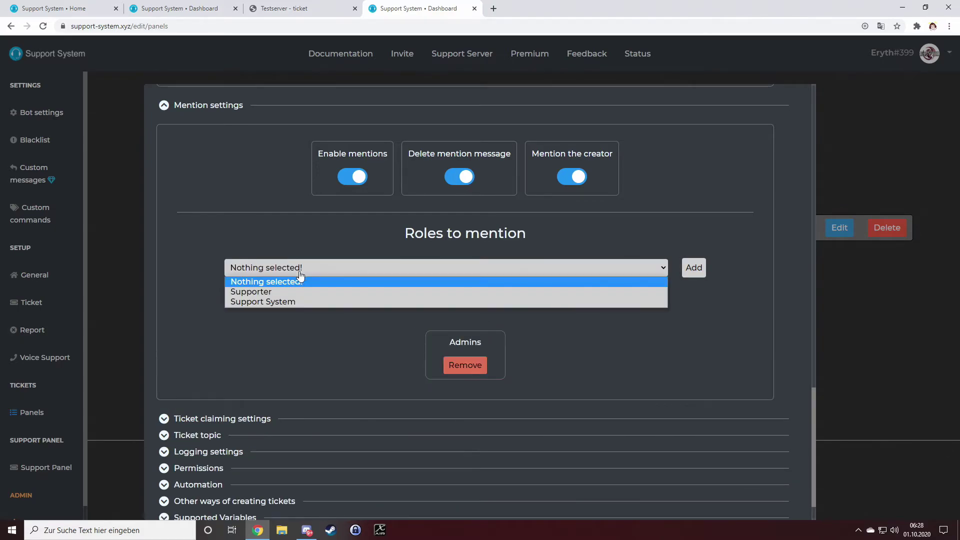
{"action": "left_click", "coordinate": [480, 289]}
{"action": "left_click", "coordinate": [700, 267]}
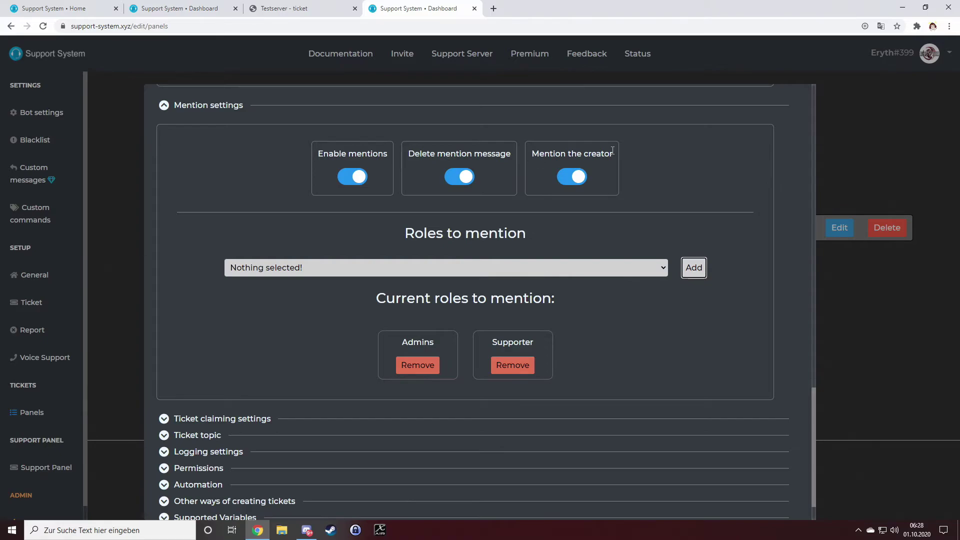
Step: Set the rename-on-claim pattern in the ticket claiming settings to claimed-{creator_name}
{"action": "scroll", "coordinate": [247, 338], "scroll_direction": "down", "scroll_amount": 1}
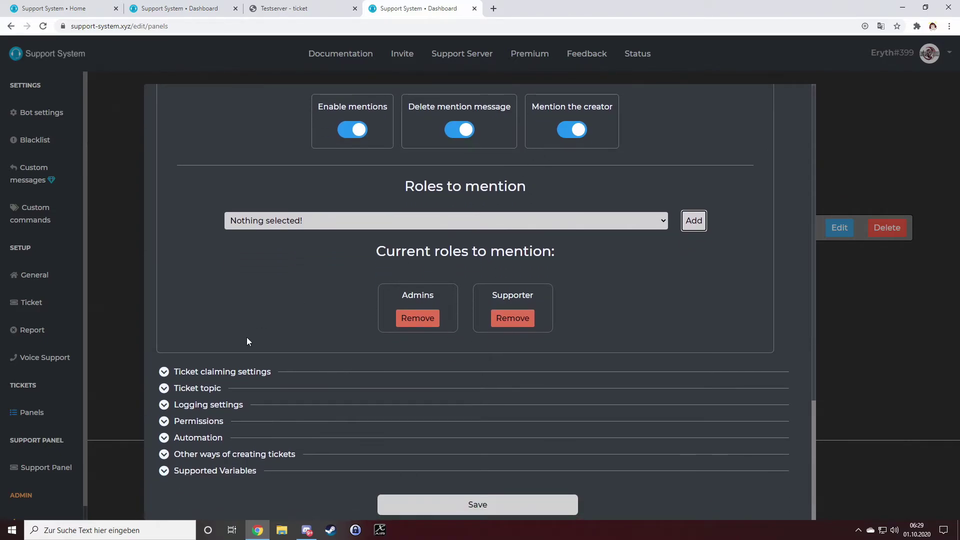
{"action": "left_click", "coordinate": [220, 372]}
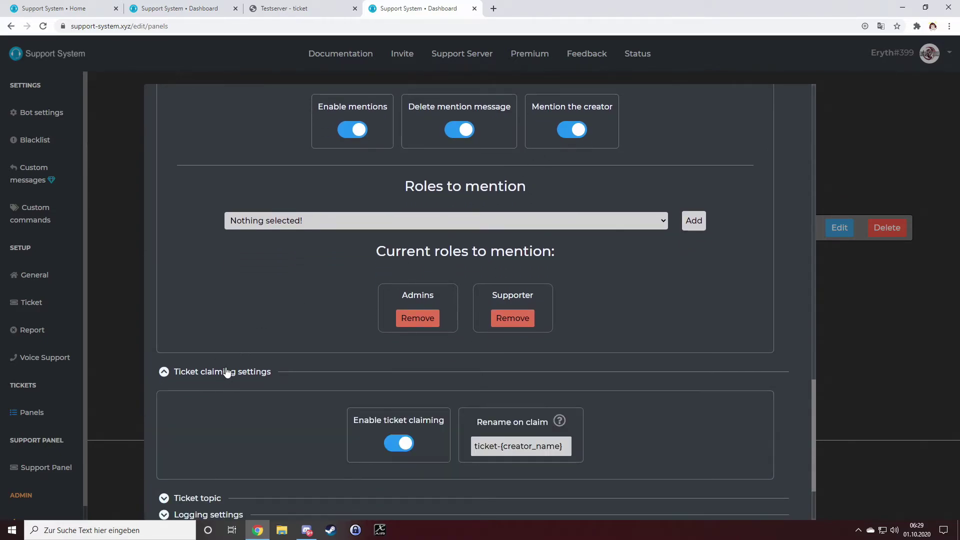
{"action": "scroll", "coordinate": [274, 388], "scroll_direction": "down", "scroll_amount": 2}
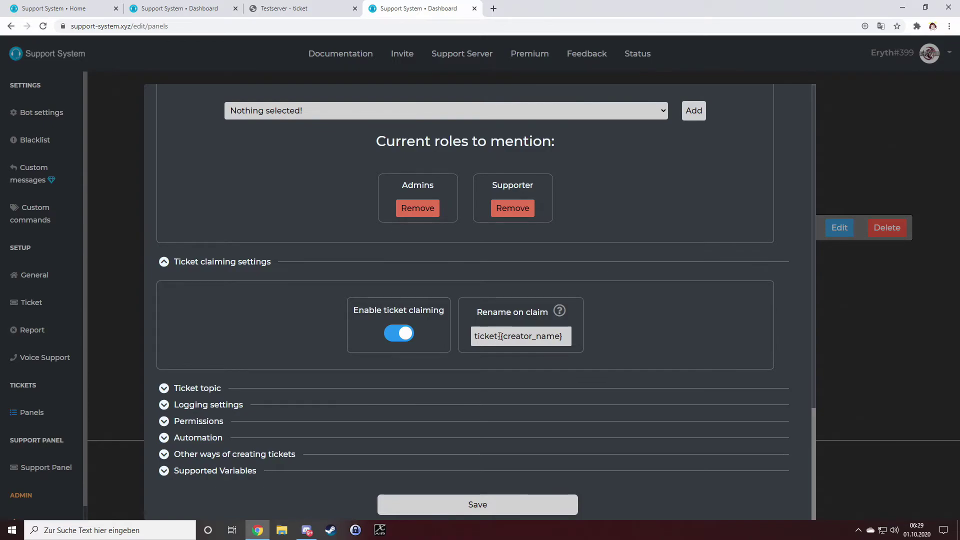
{"action": "left_click_drag", "start_coordinate": [498, 336], "coordinate": [474, 336]}
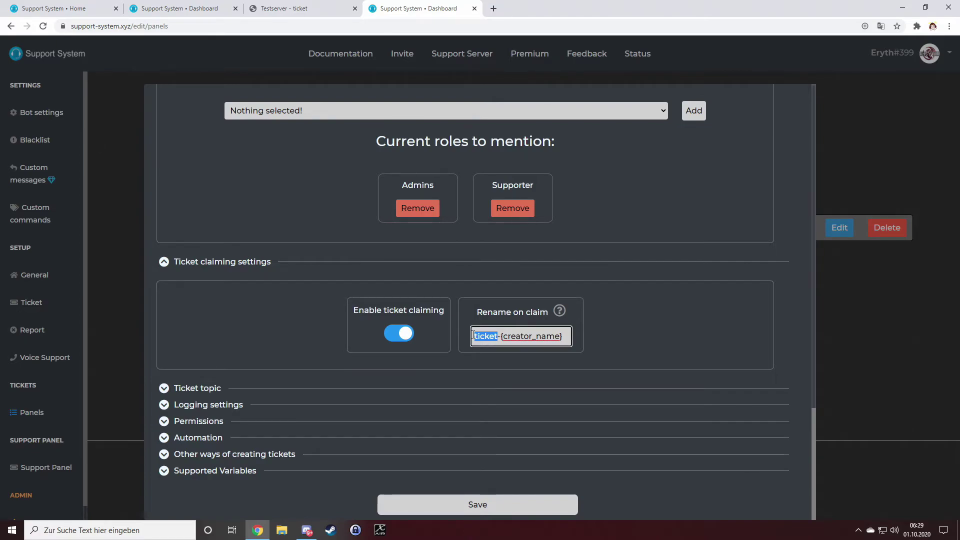
{"action": "type", "text": "claim"}
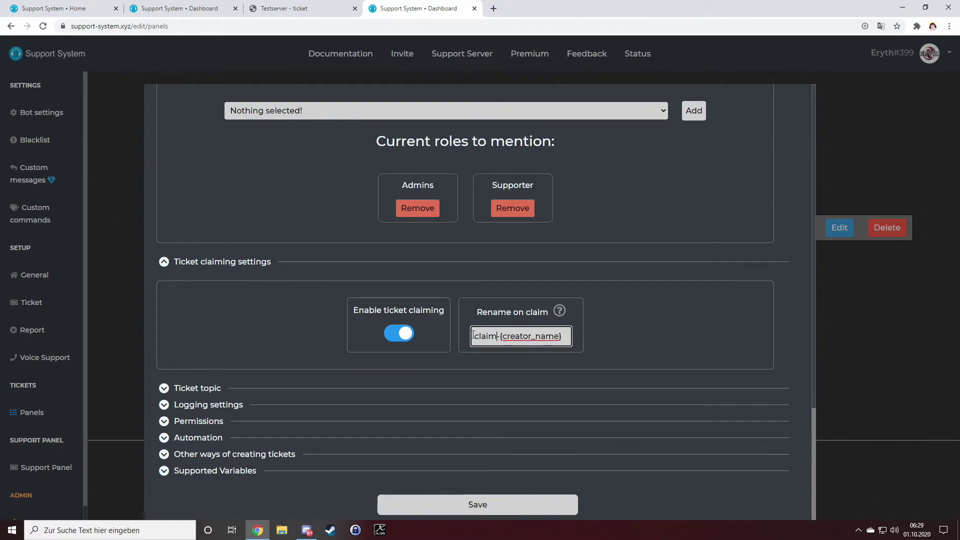
{"action": "type", "text": "ed"}
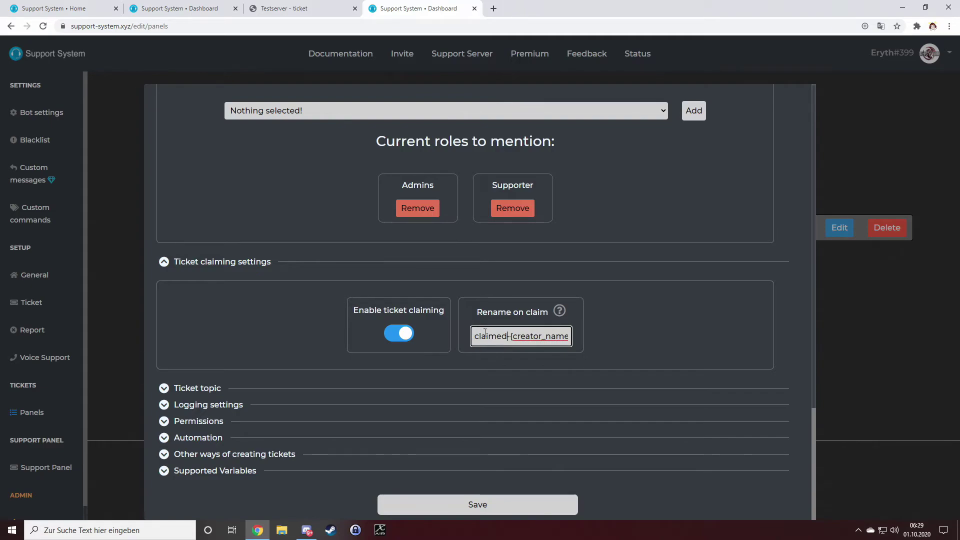
{"action": "left_click", "coordinate": [509, 337]}
{"action": "left_click_drag", "start_coordinate": [515, 336], "coordinate": [570, 335]}
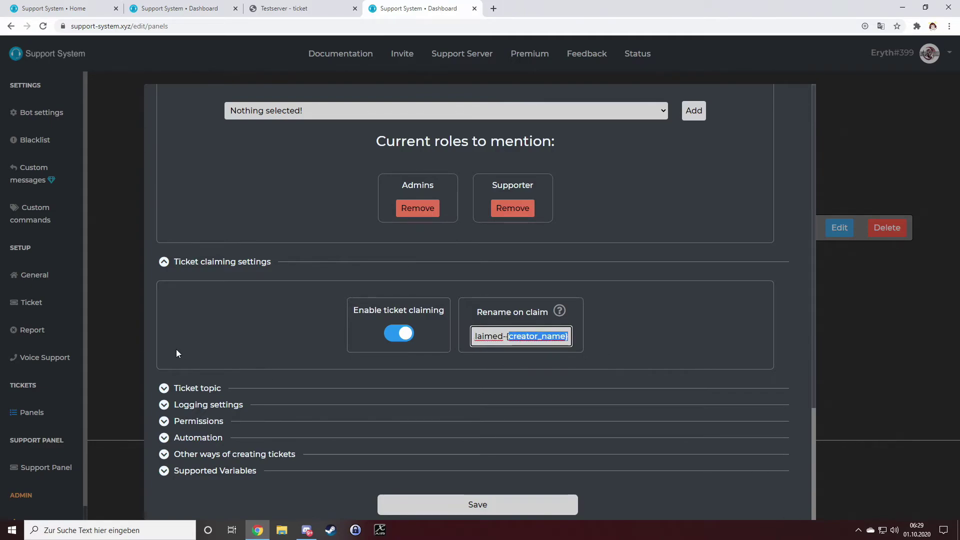
Step: Show the panel's Ticket topic settings and compare the default topic with the bot's message in the first Discord ticket channel
{"action": "left_click", "coordinate": [211, 390]}
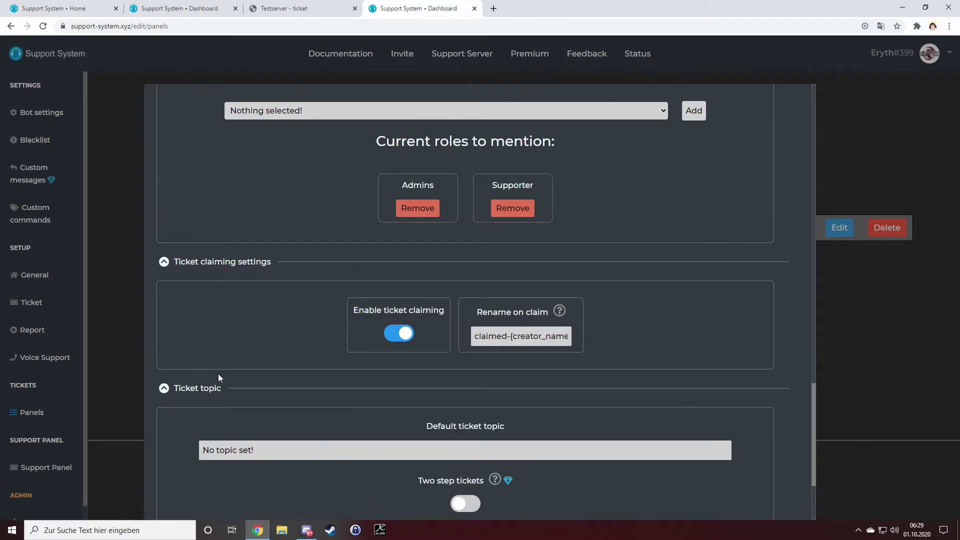
{"action": "scroll", "coordinate": [215, 335], "scroll_direction": "down", "scroll_amount": 3}
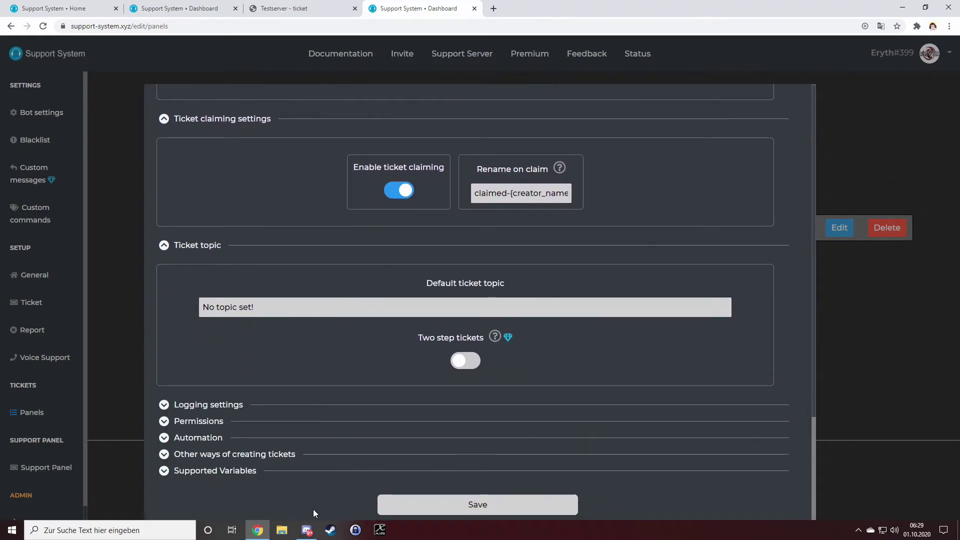
{"action": "left_click", "coordinate": [306, 530]}
{"action": "left_click", "coordinate": [199, 469]}
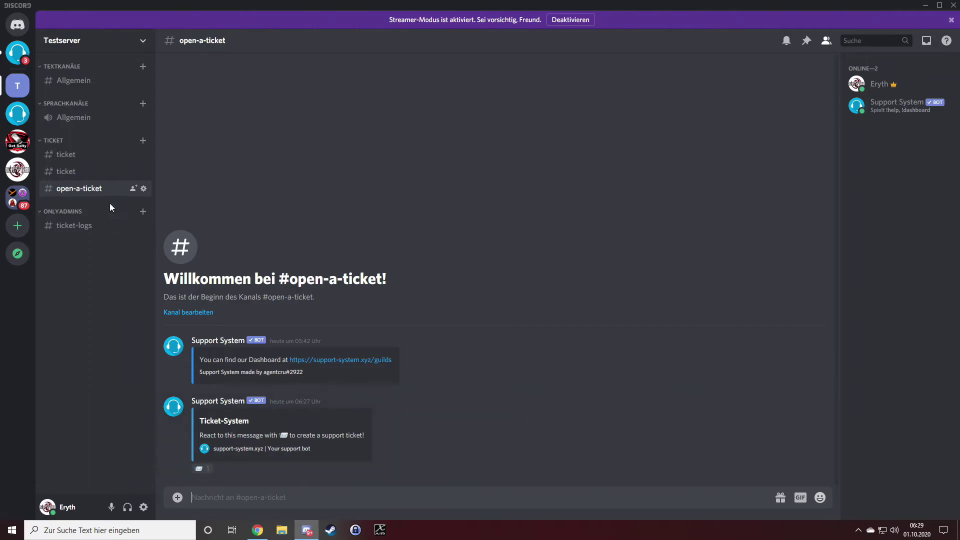
{"action": "left_click", "coordinate": [68, 156]}
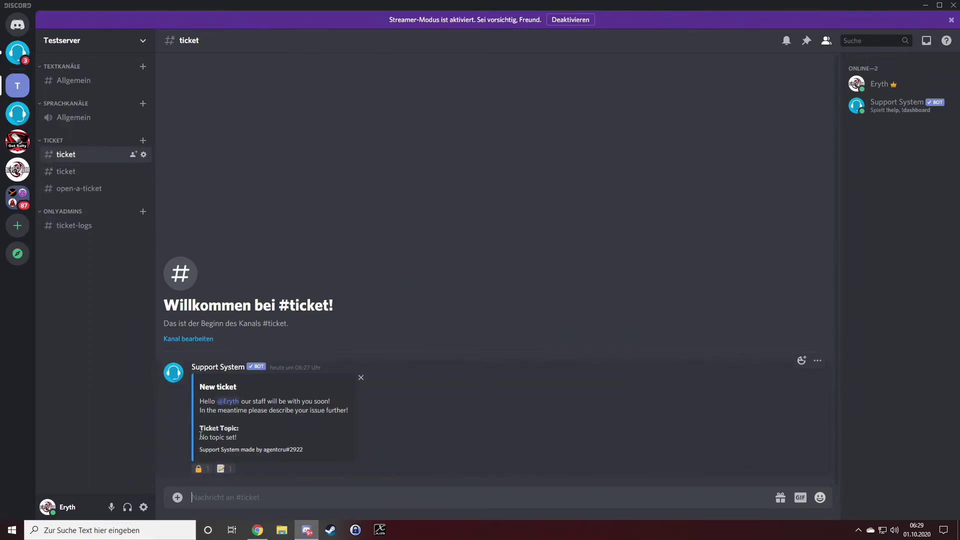
{"action": "left_click_drag", "start_coordinate": [200, 436], "coordinate": [237, 437]}
{"action": "left_click", "coordinate": [257, 530]}
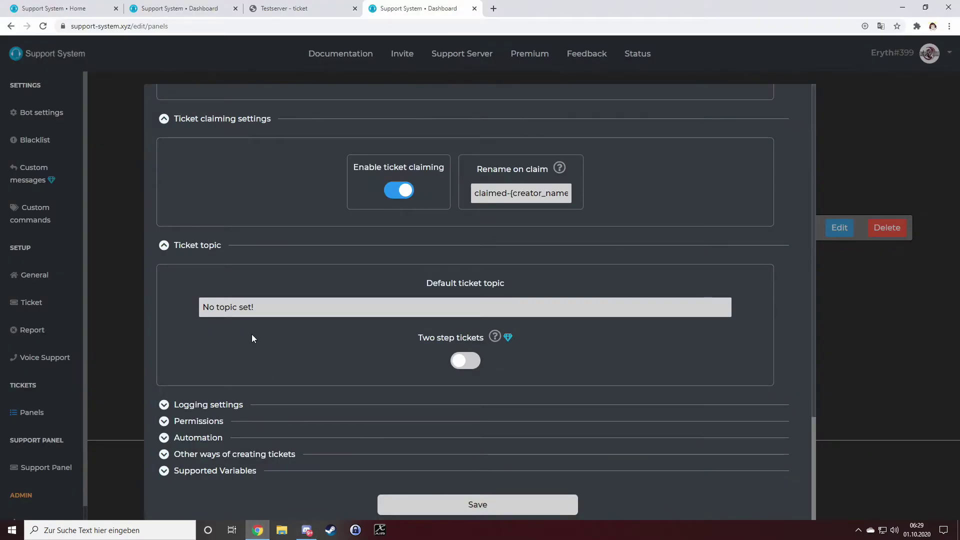
{"action": "left_click_drag", "start_coordinate": [254, 307], "coordinate": [98, 300]}
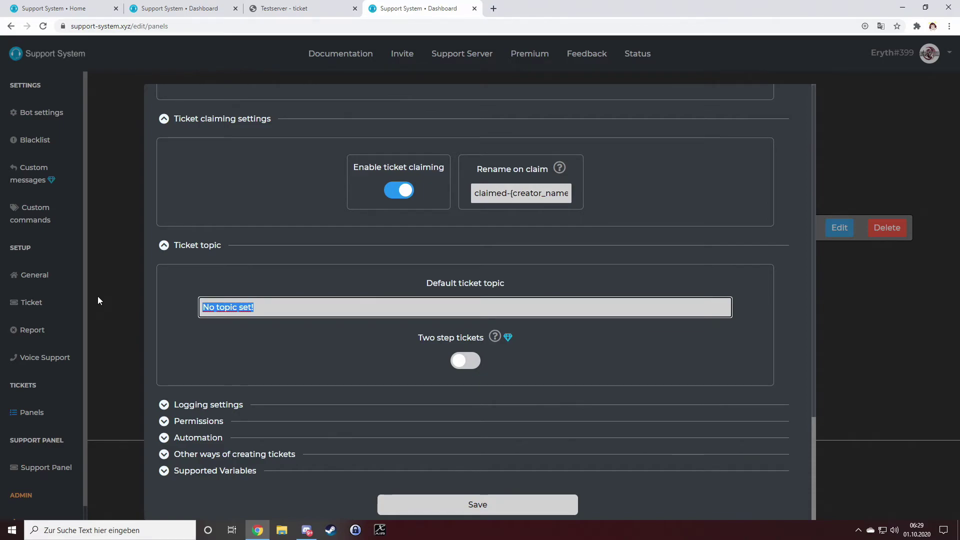
{"action": "type", "text": "genra"}
{"action": "key", "text": "BackSpace"}
{"action": "key", "text": "BackSpace"}
{"action": "key", "text": "BackSpace"}
{"action": "type", "text": "neral"}
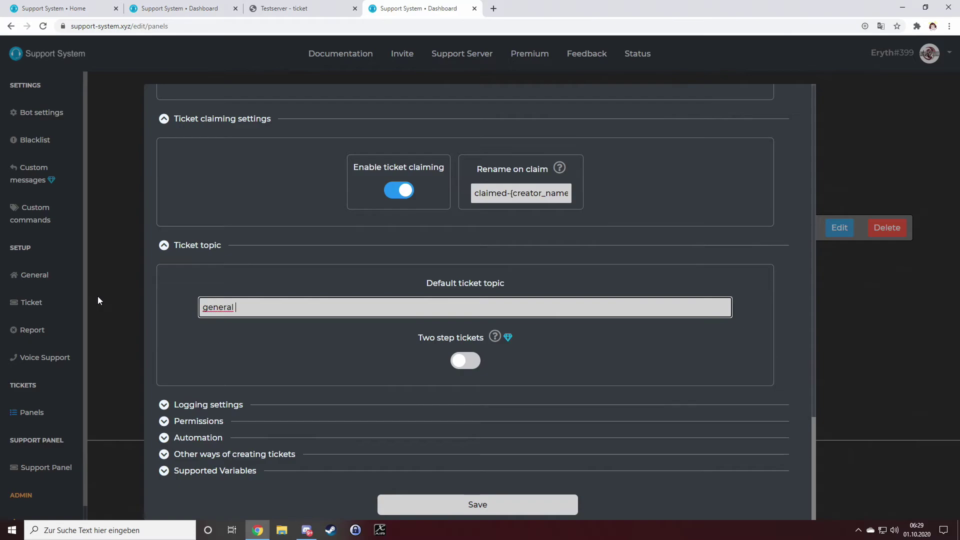
Step: Set the default ticket topic to "i found a bug"
{"action": "key", "text": "ctrl+a"}
{"action": "key", "text": "BackSpace"}
{"action": "type", "text": "i found a bug"}
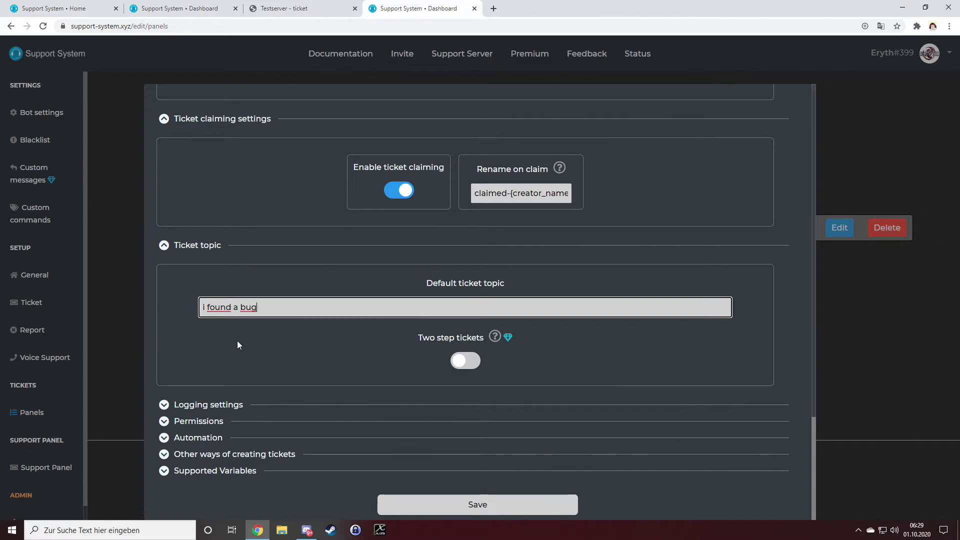
{"action": "left_click", "coordinate": [195, 407]}
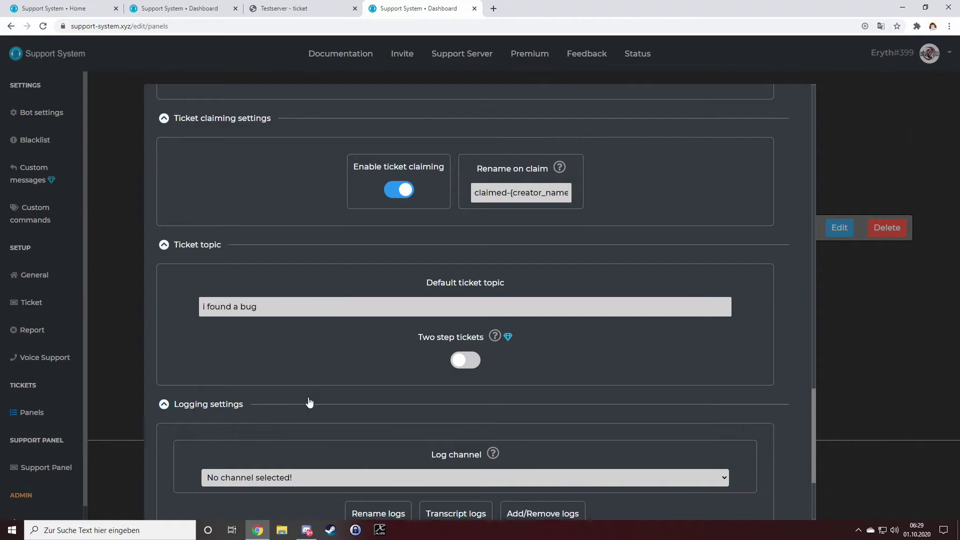
{"action": "scroll", "coordinate": [309, 400], "scroll_direction": "down", "scroll_amount": 3}
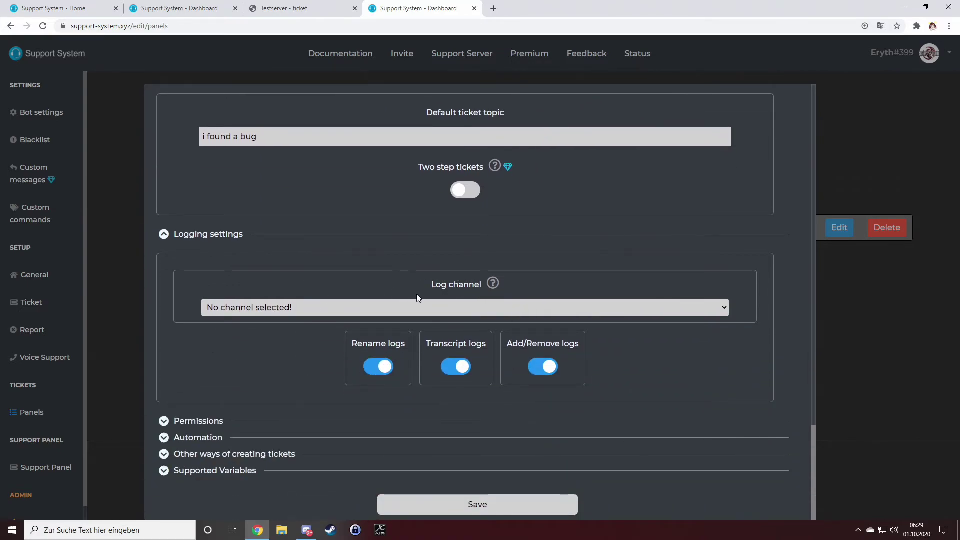
{"action": "left_click", "coordinate": [307, 530]}
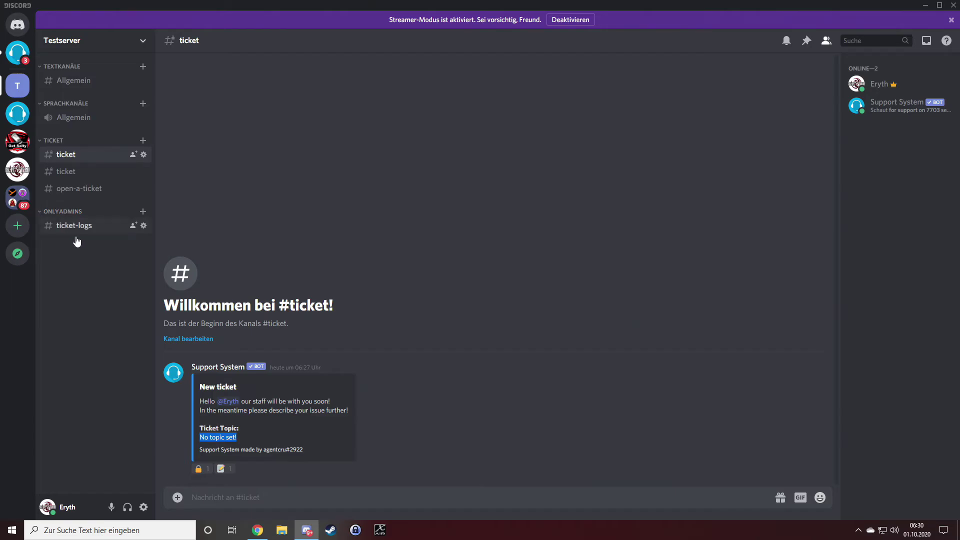
{"action": "left_click", "coordinate": [257, 530]}
{"action": "left_click", "coordinate": [254, 308]}
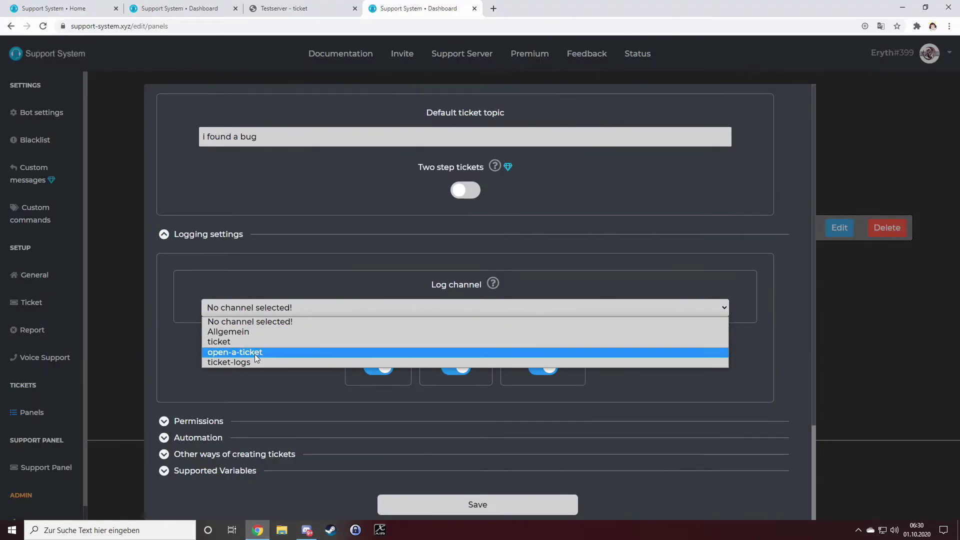
{"action": "left_click", "coordinate": [227, 363]}
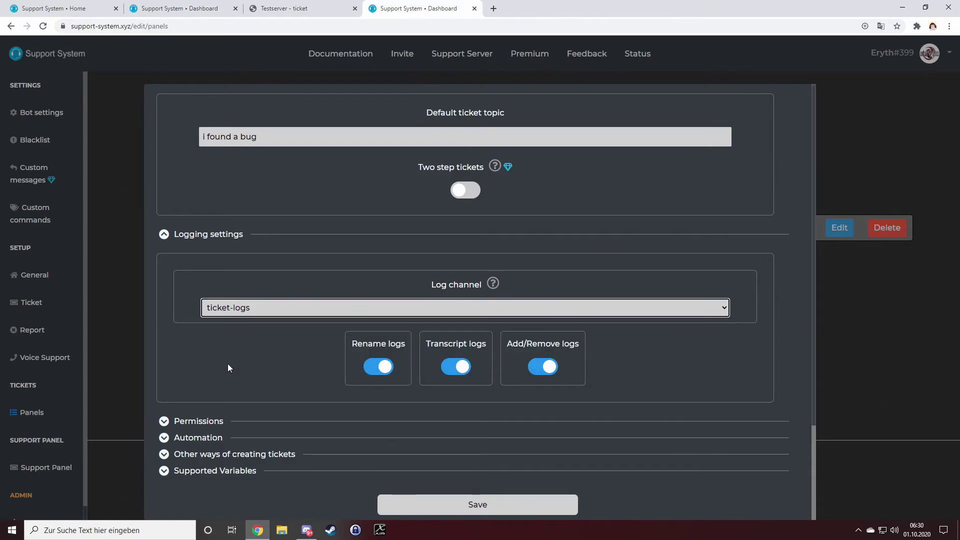
Step: Review the panel's permission settings for staff roles and the ticket creator
{"action": "left_click", "coordinate": [205, 422]}
{"action": "scroll", "coordinate": [260, 379], "scroll_direction": "down", "scroll_amount": 4}
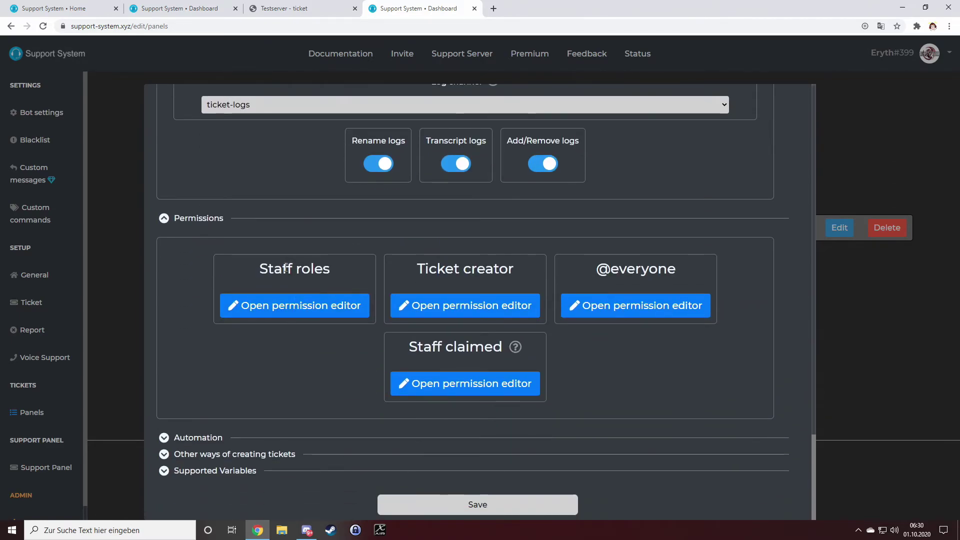
{"action": "left_click_drag", "start_coordinate": [259, 271], "coordinate": [336, 271]}
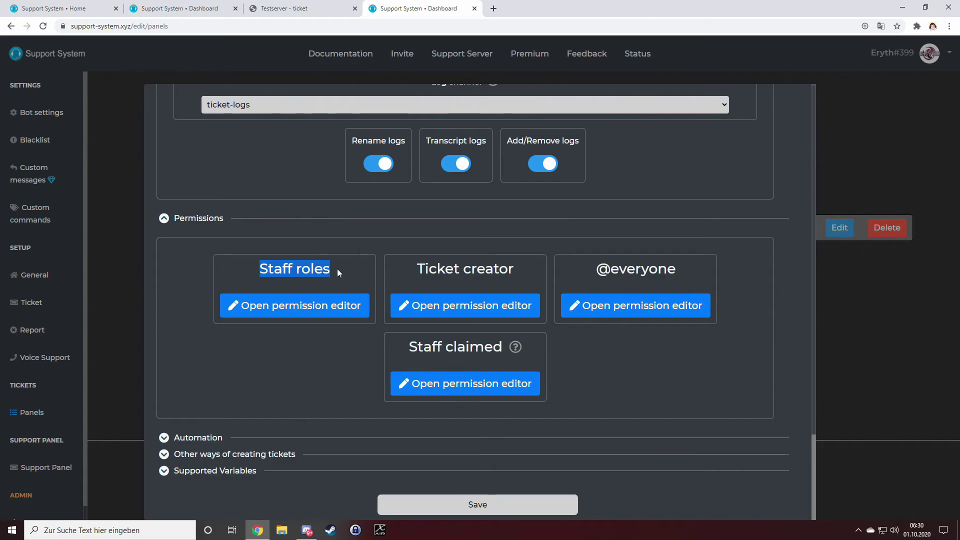
{"action": "left_click", "coordinate": [303, 310]}
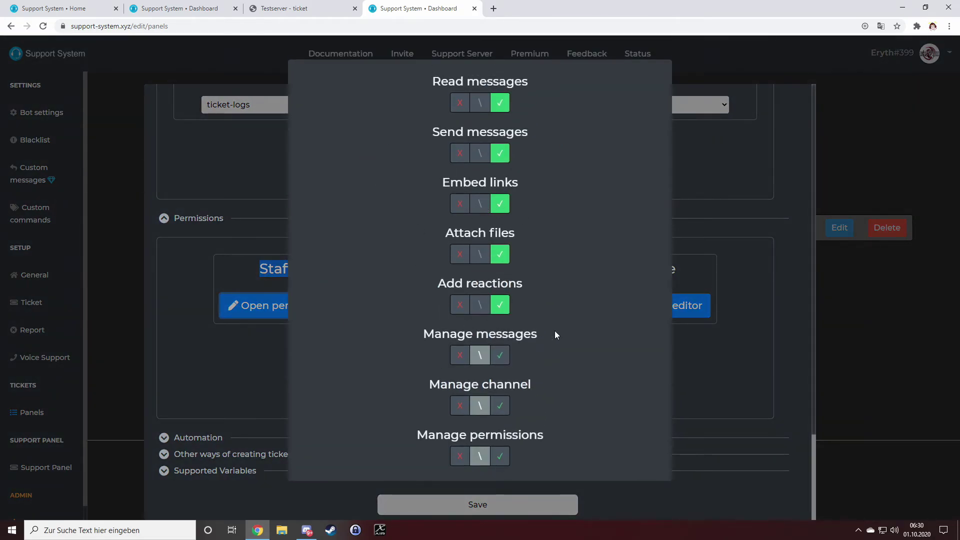
{"action": "left_click", "coordinate": [759, 214]}
{"action": "left_click", "coordinate": [424, 315]}
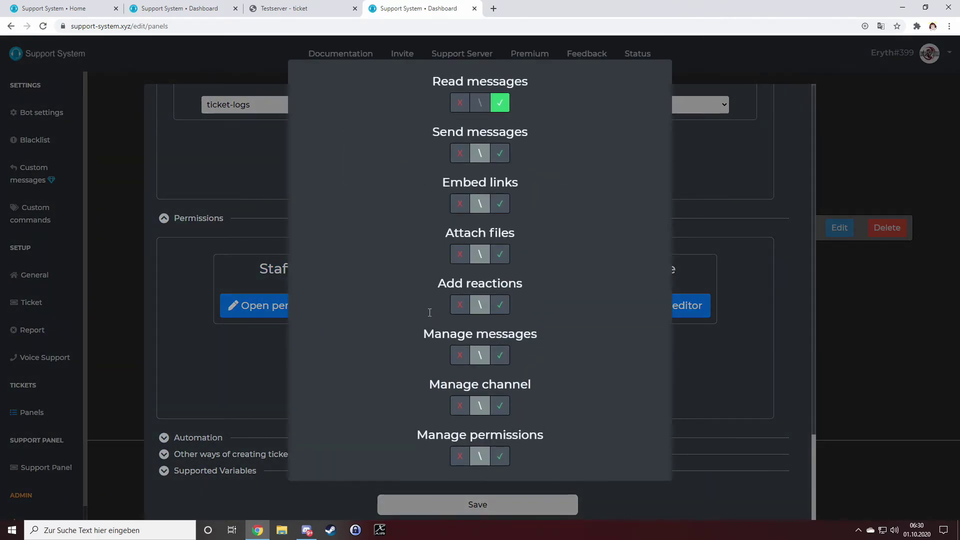
{"action": "left_click", "coordinate": [754, 253]}
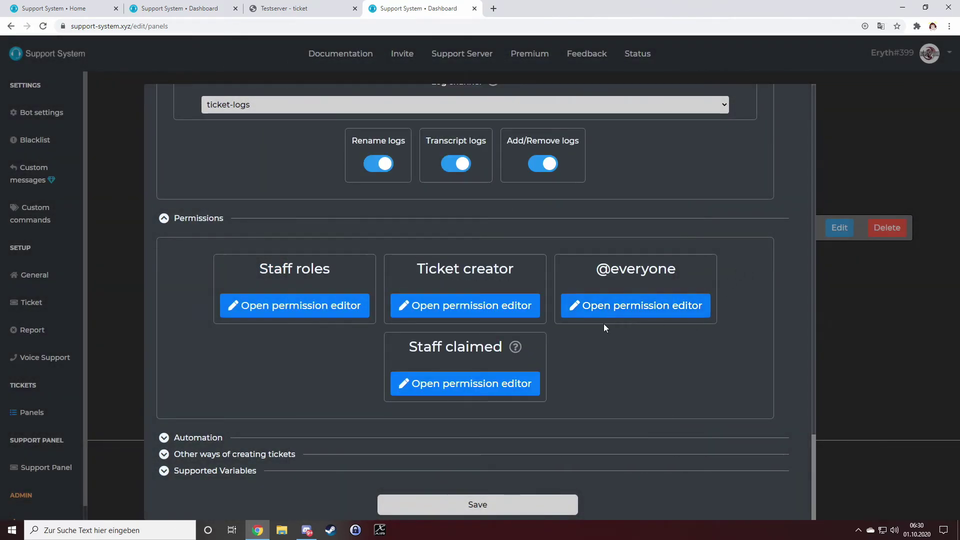
Step: Expand the panel's Automation, Other ways of creating tickets and Supported Variables sections to show their options
{"action": "left_click", "coordinate": [200, 439]}
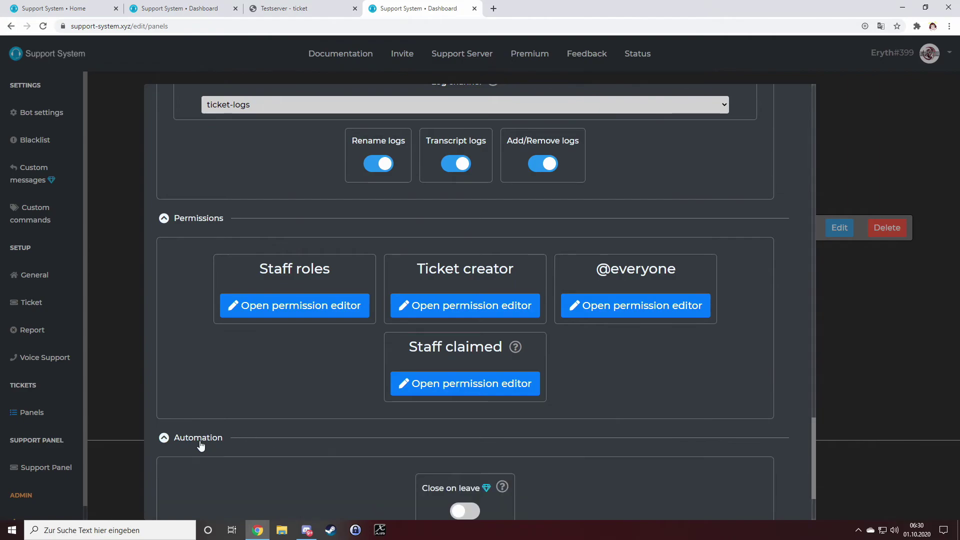
{"action": "scroll", "coordinate": [251, 385], "scroll_direction": "down", "scroll_amount": 1}
{"action": "scroll", "coordinate": [230, 415], "scroll_direction": "down", "scroll_amount": 2}
{"action": "left_click", "coordinate": [207, 453]}
{"action": "scroll", "coordinate": [244, 410], "scroll_direction": "down", "scroll_amount": 2}
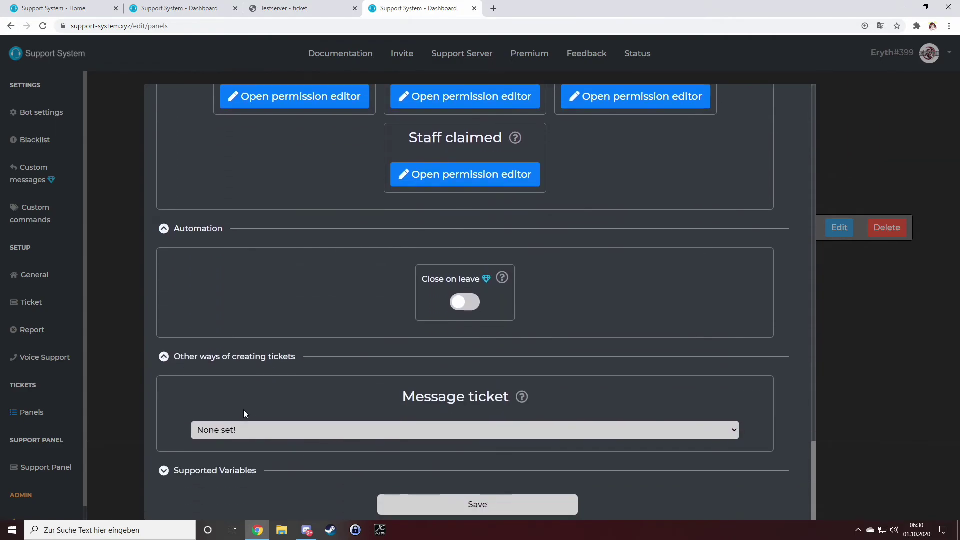
{"action": "left_click", "coordinate": [200, 472]}
Step: Check the TID prefix in the channel name and copy the {ticket_id} variable from the supported variables
{"action": "scroll", "coordinate": [239, 448], "scroll_direction": "up", "scroll_amount": 20}
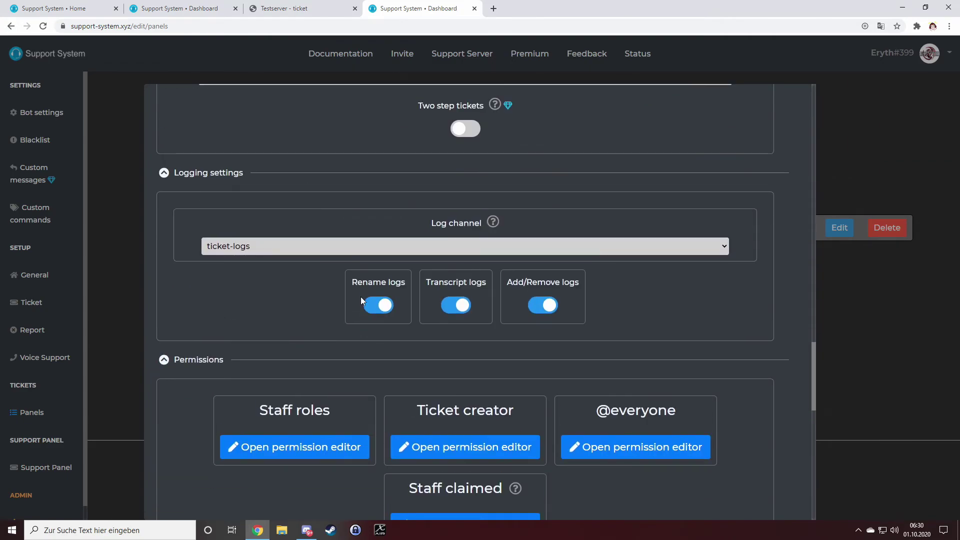
{"action": "scroll", "coordinate": [370, 192], "scroll_direction": "up", "scroll_amount": 7}
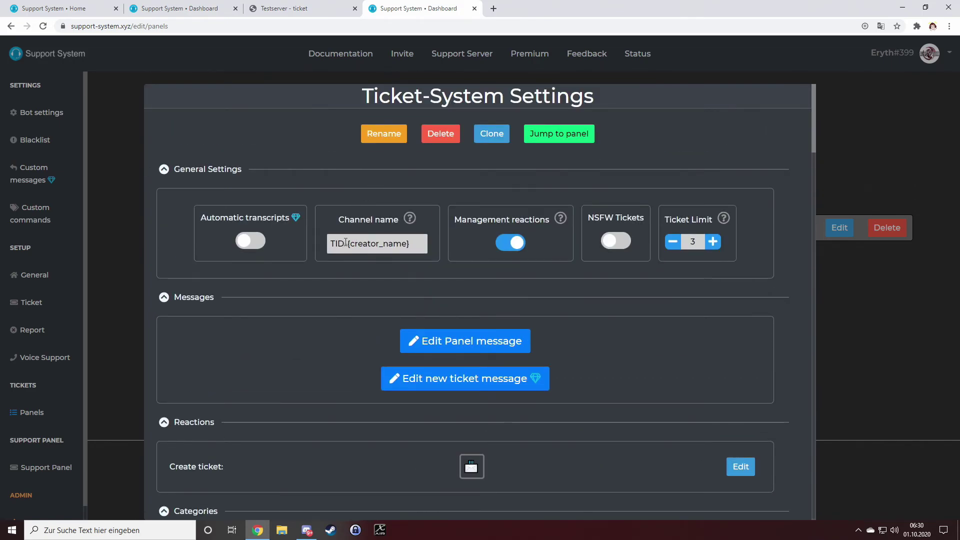
{"action": "left_click_drag", "start_coordinate": [344, 244], "coordinate": [313, 247]}
{"action": "left_click_drag", "start_coordinate": [814, 140], "coordinate": [799, 506]}
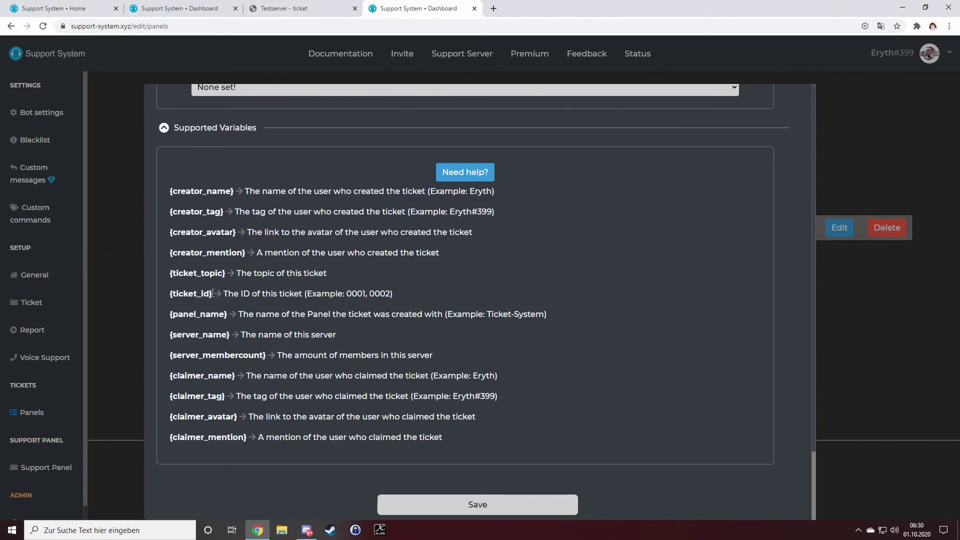
{"action": "left_click_drag", "start_coordinate": [213, 294], "coordinate": [170, 294]}
{"action": "right_click", "coordinate": [181, 295]}
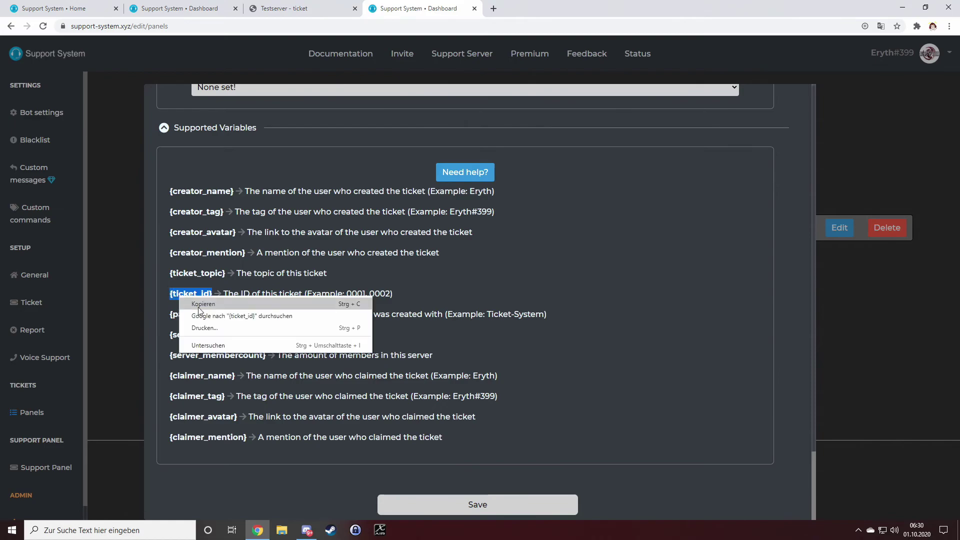
{"action": "left_click", "coordinate": [221, 301]}
Step: Replace the TID prefix in the ticket channel name with the copied variable, giving {ticket_id}-{creator_name}
{"action": "scroll", "coordinate": [313, 284], "scroll_direction": "up", "scroll_amount": 20}
{"action": "scroll", "coordinate": [330, 210], "scroll_direction": "up", "scroll_amount": 15}
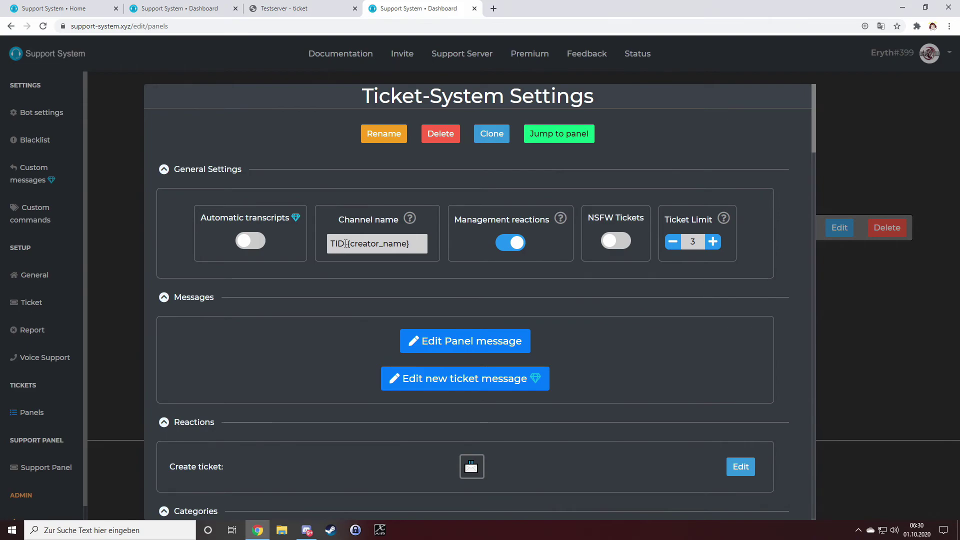
{"action": "left_click", "coordinate": [346, 244]}
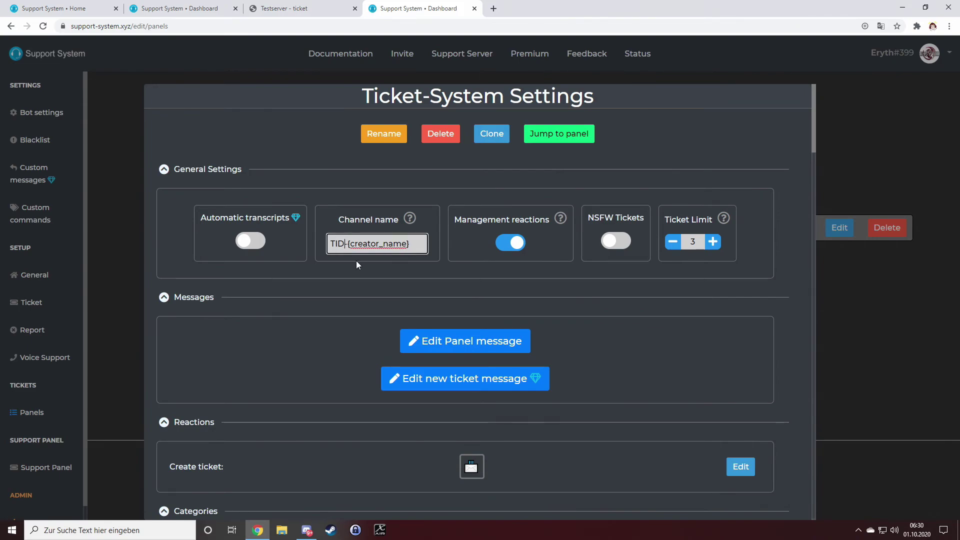
{"action": "key", "text": "ctrl+v"}
{"action": "key", "text": "BackSpace"}
{"action": "key", "text": "BackSpace"}
{"action": "key", "text": "BackSpace"}
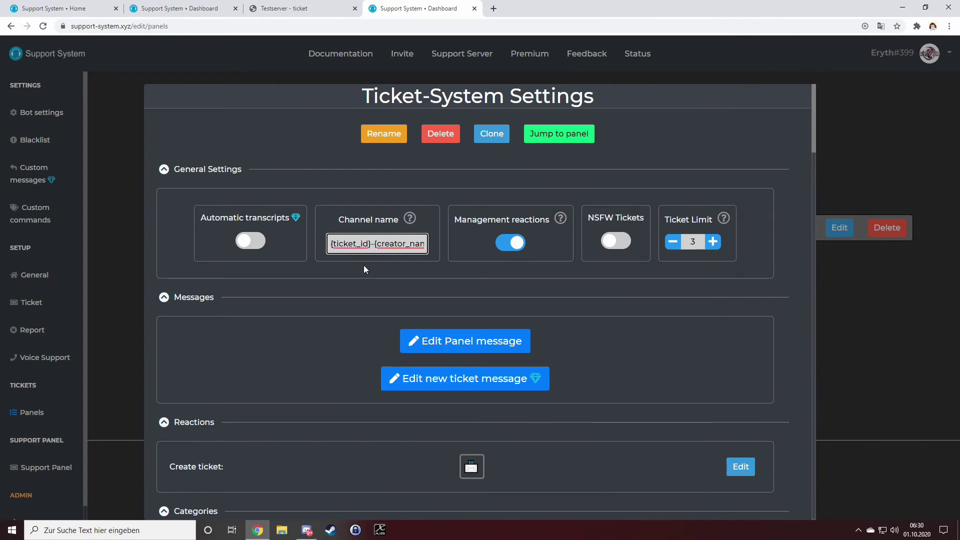
Step: Add the prefix Tnr directly before {ticket_id} in the ticket channel name
{"action": "type", "text": "TNR"}
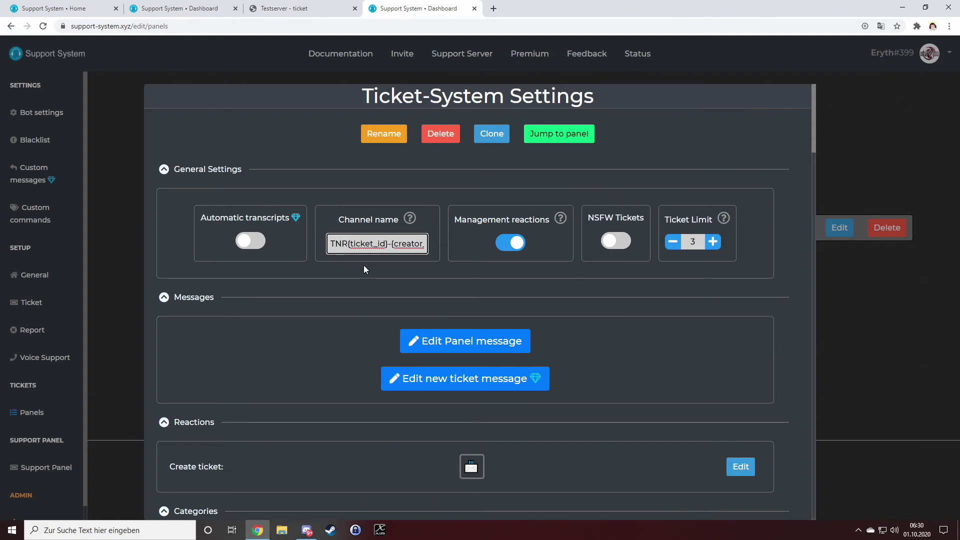
{"action": "key", "text": "BackSpace"}
{"action": "key", "text": "BackSpace"}
{"action": "type", "text": "nr."}
{"action": "key", "text": "BackSpace"}
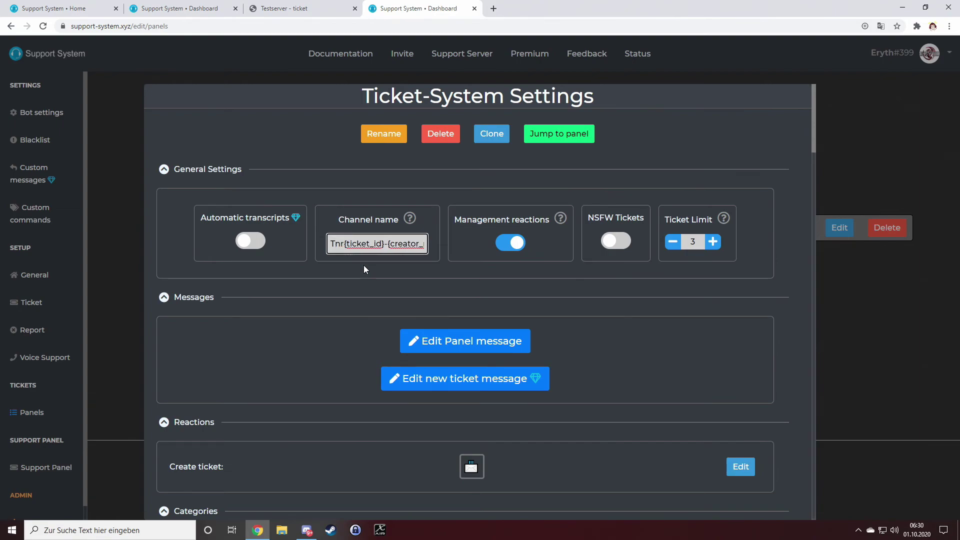
Step: Save the Ticket-System panel settings and close the settings dialog
{"action": "scroll", "coordinate": [353, 254], "scroll_direction": "down", "scroll_amount": 20}
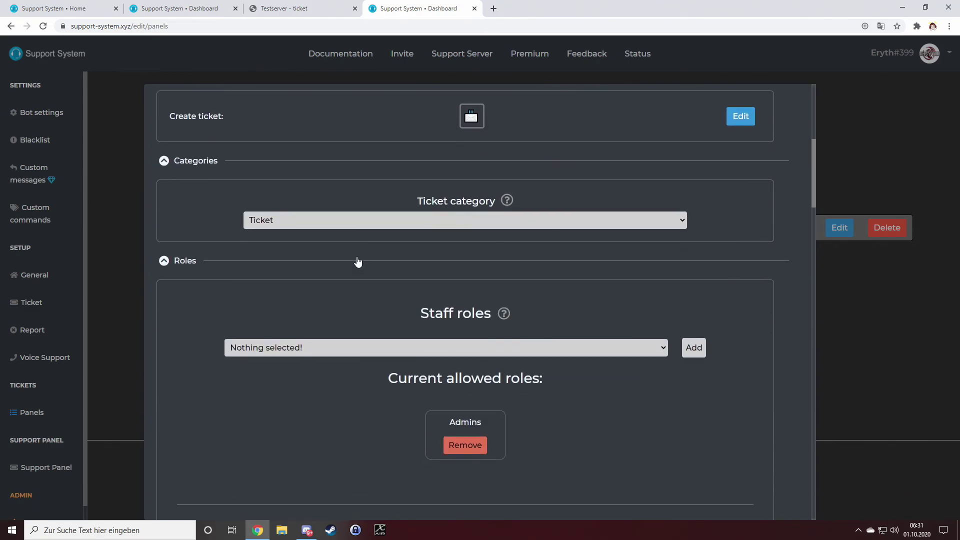
{"action": "scroll", "coordinate": [415, 349], "scroll_direction": "down", "scroll_amount": 20}
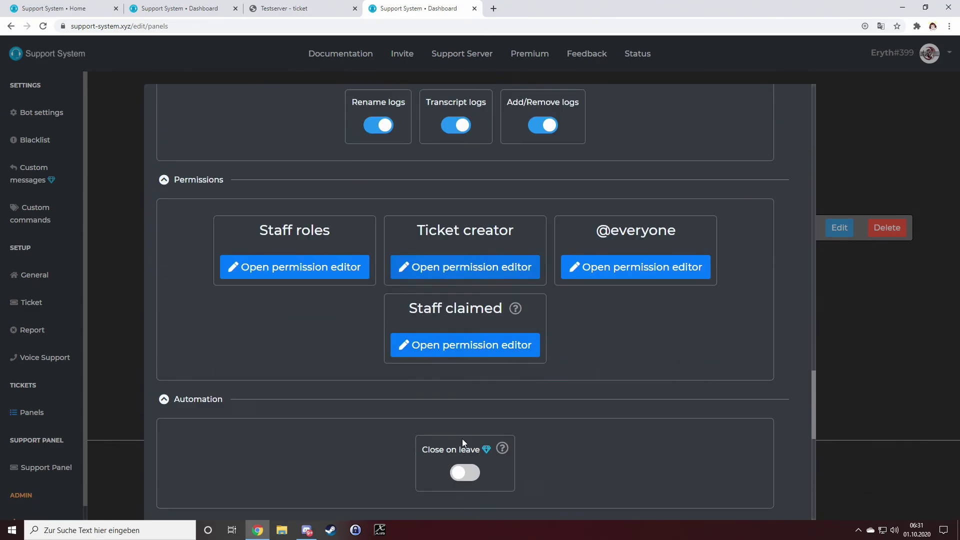
{"action": "left_click", "coordinate": [471, 508]}
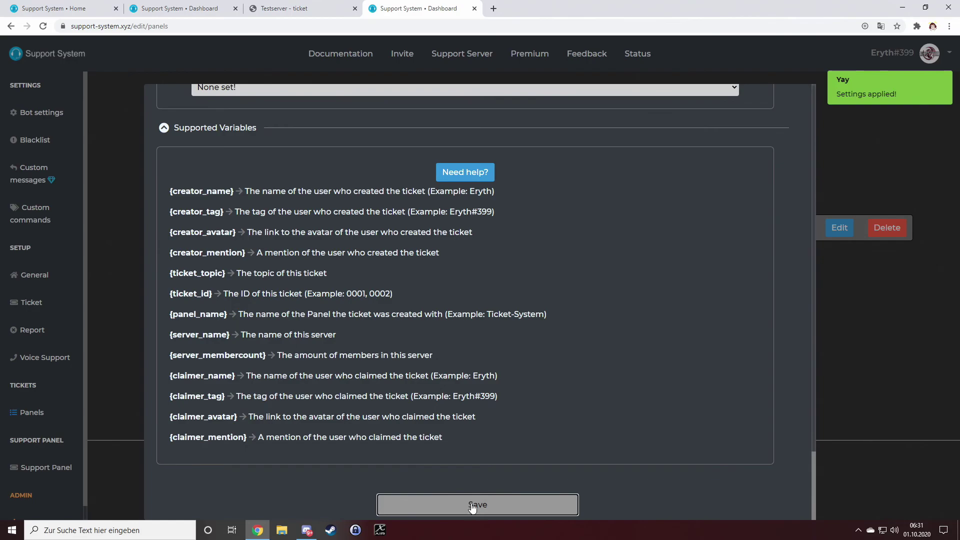
{"action": "left_click", "coordinate": [914, 344]}
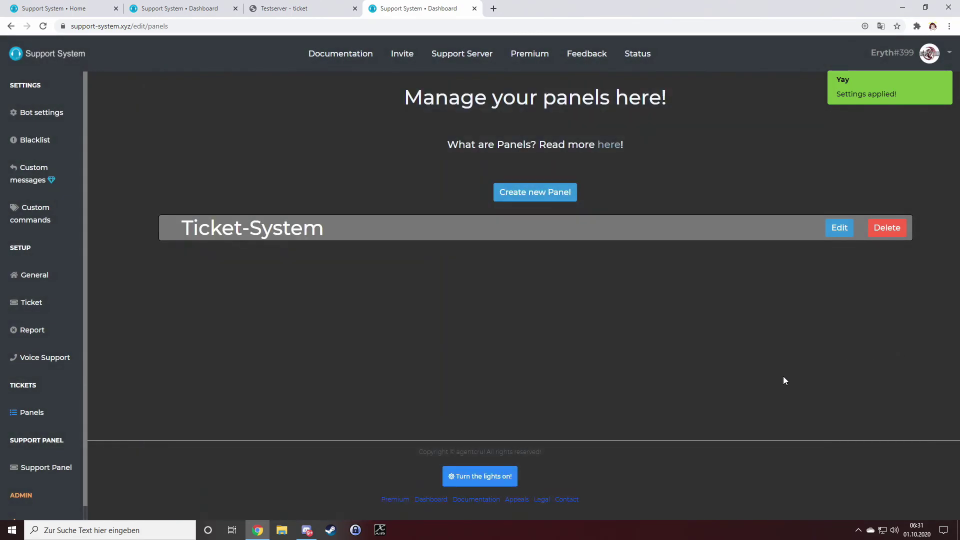
Step: Switch to Discord, create a test ticket from the Ticket-System message in open-a-ticket, and open the new ticket channel
{"action": "left_click", "coordinate": [307, 530]}
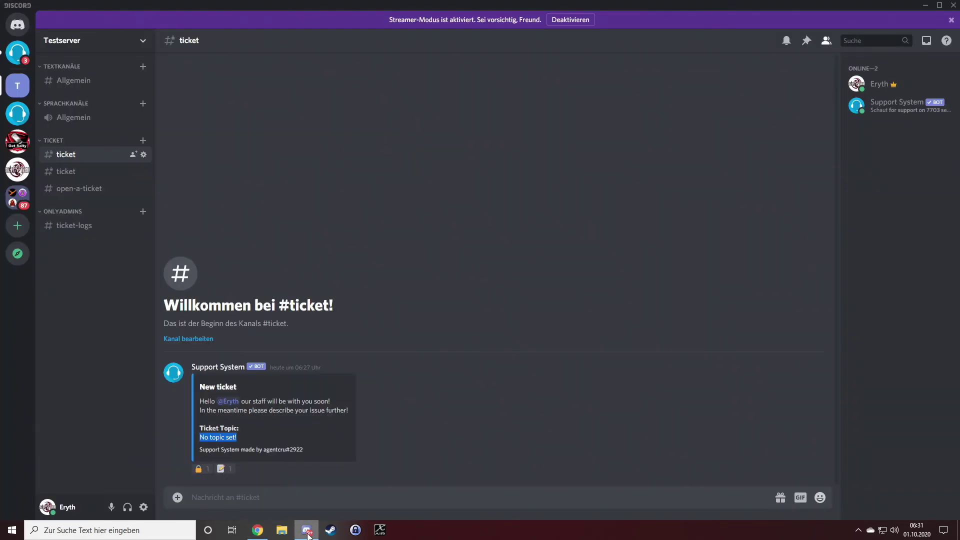
{"action": "left_click", "coordinate": [80, 190]}
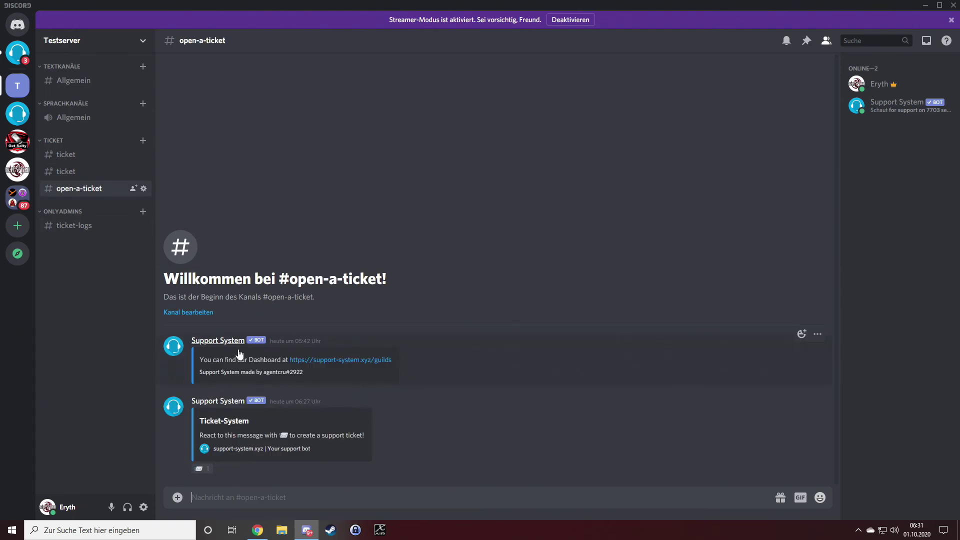
{"action": "left_click", "coordinate": [203, 471]}
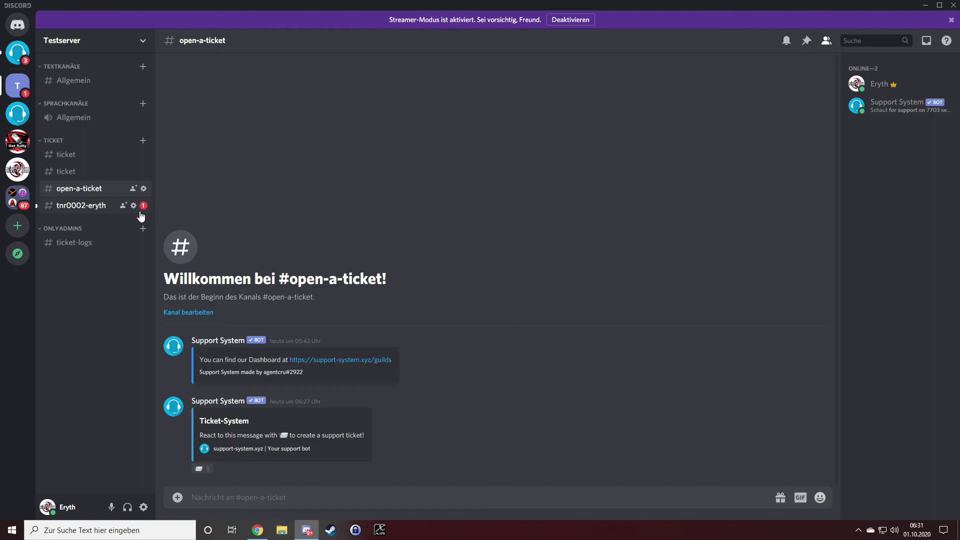
{"action": "left_click", "coordinate": [95, 209]}
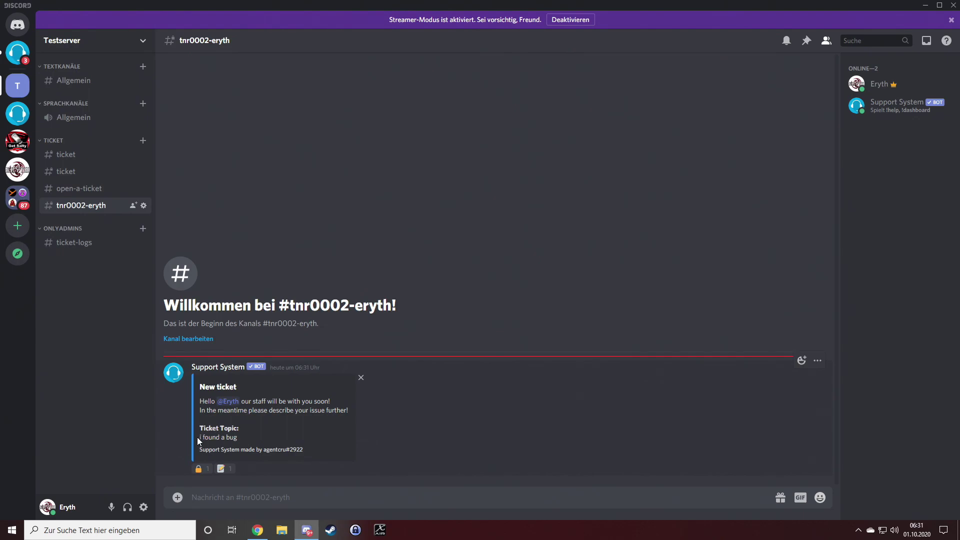
Step: Check the ticket topic in the bot's message and close the test ticket
{"action": "left_click_drag", "start_coordinate": [200, 439], "coordinate": [245, 438]}
{"action": "left_click", "coordinate": [258, 435]}
{"action": "left_click", "coordinate": [250, 470]}
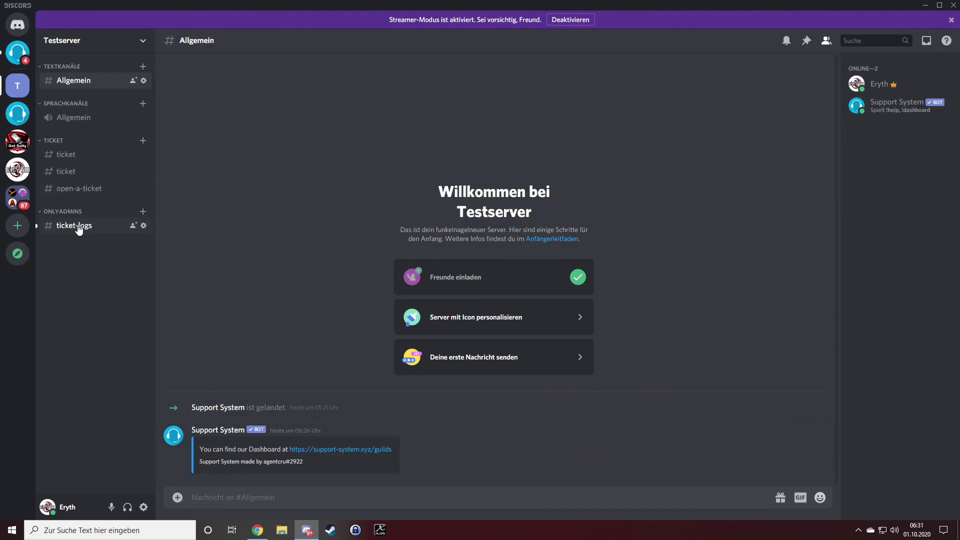
Step: Examine the bot's ticket closing entry in the ticket-logs channel
{"action": "left_click", "coordinate": [78, 226]}
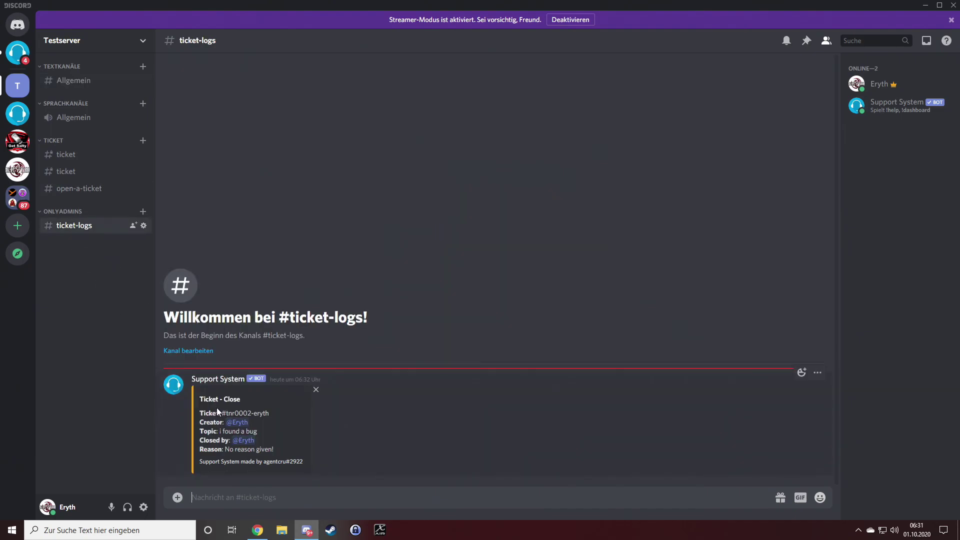
{"action": "left_click_drag", "start_coordinate": [201, 399], "coordinate": [254, 403]}
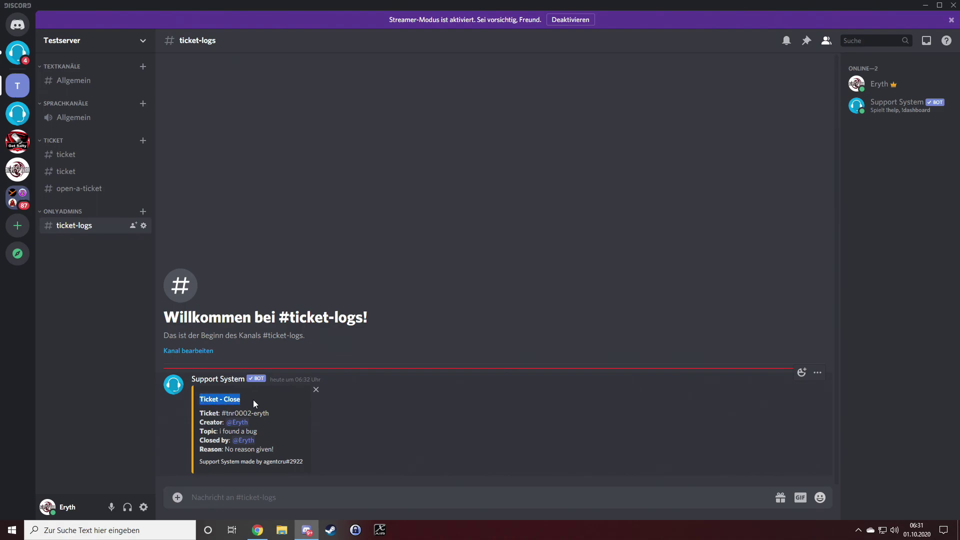